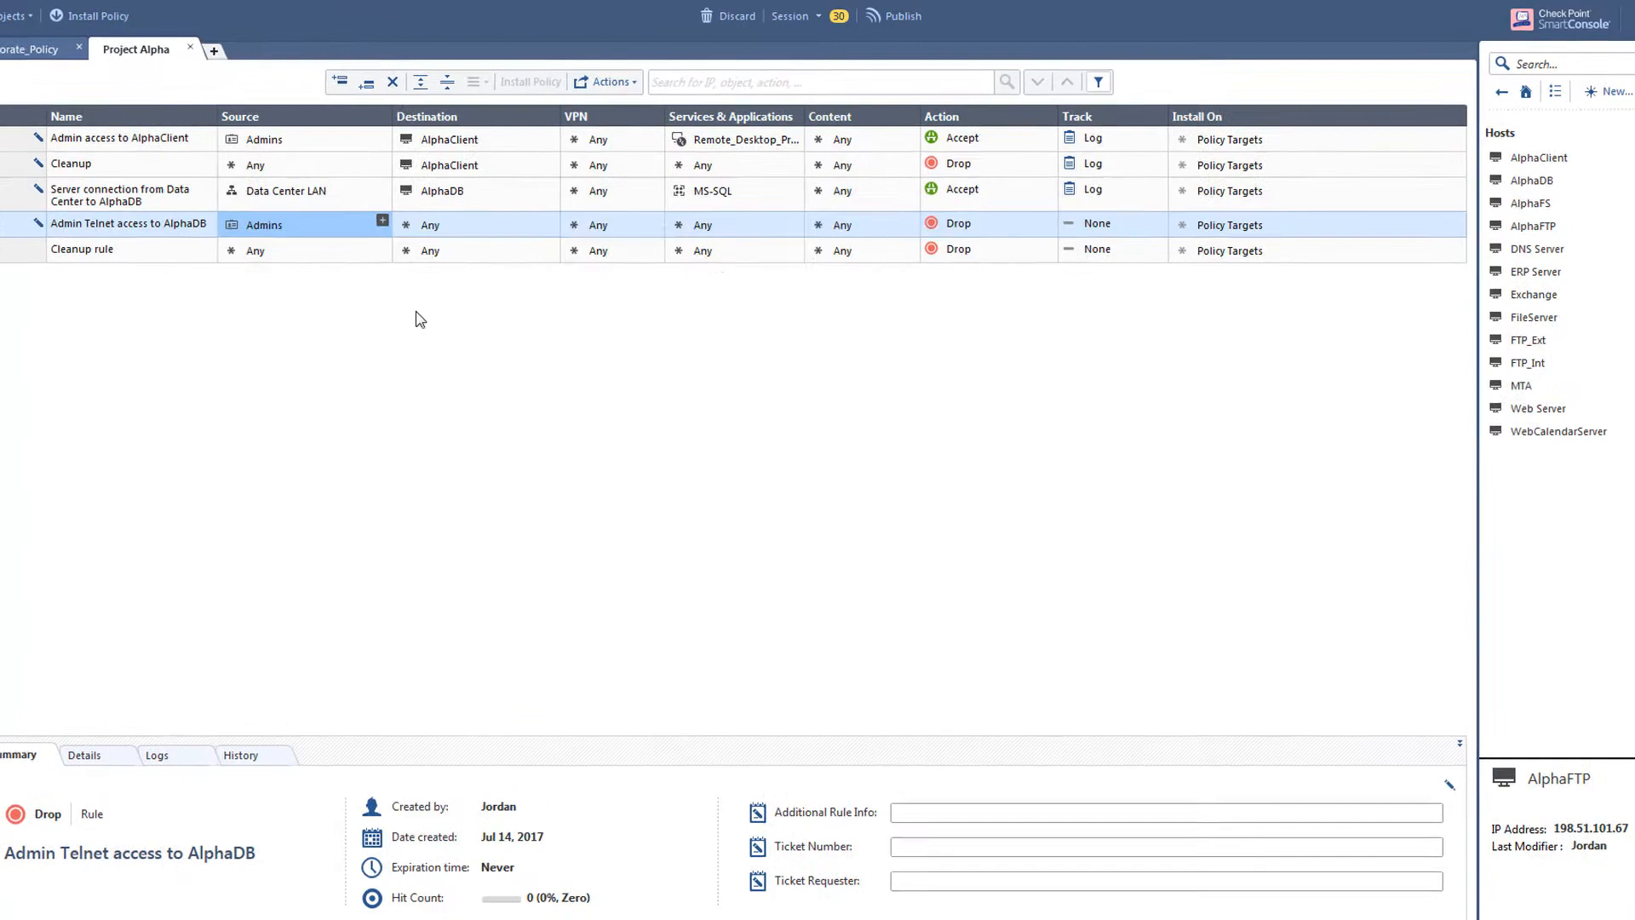
- Set the destination of the "Admin Telnet access to AlphaDB" rule to the AlphaDB host
type("alpha")
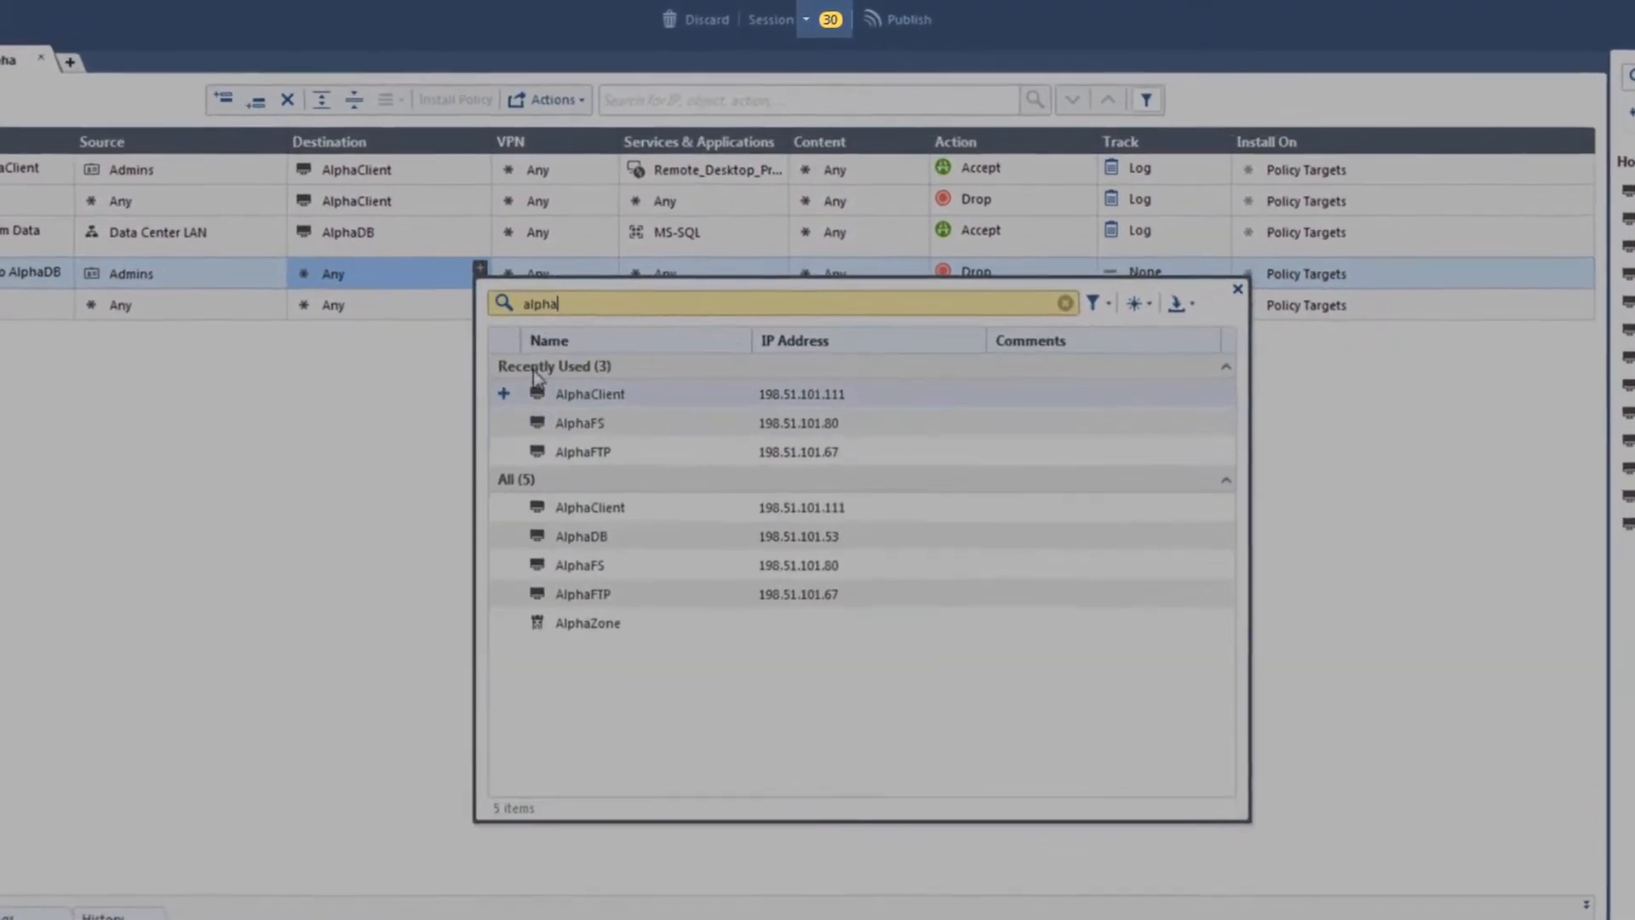
left_click(503, 535)
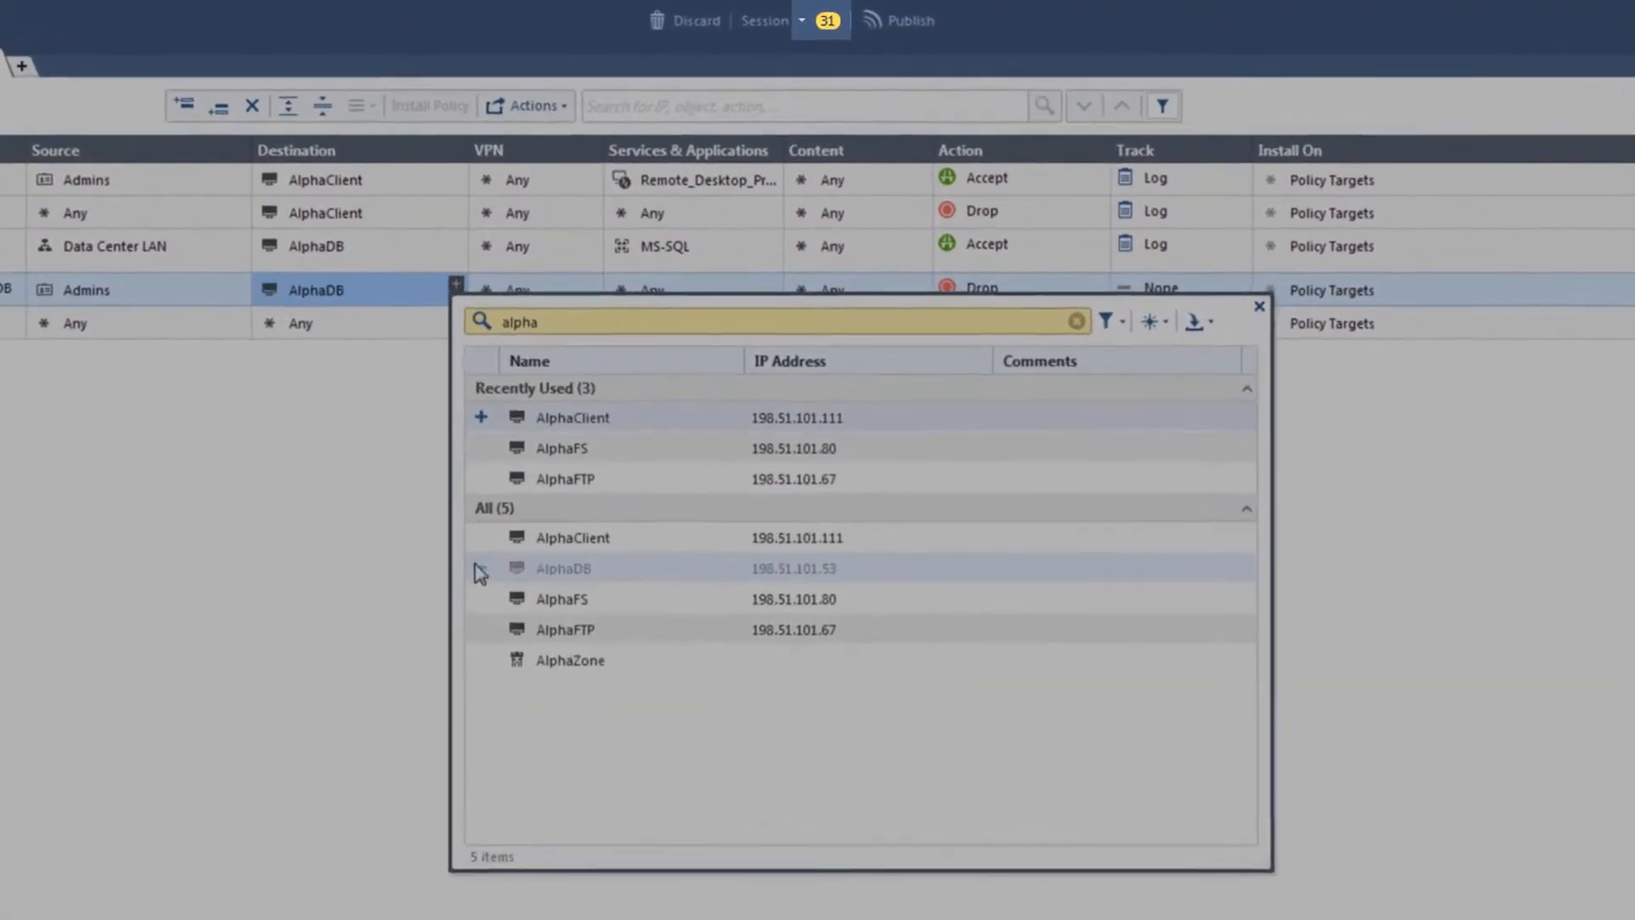
key("Escape")
- Restrict the Admin Telnet access rule to the telnet service and set its action to Accept
left_click(777, 272)
type("te")
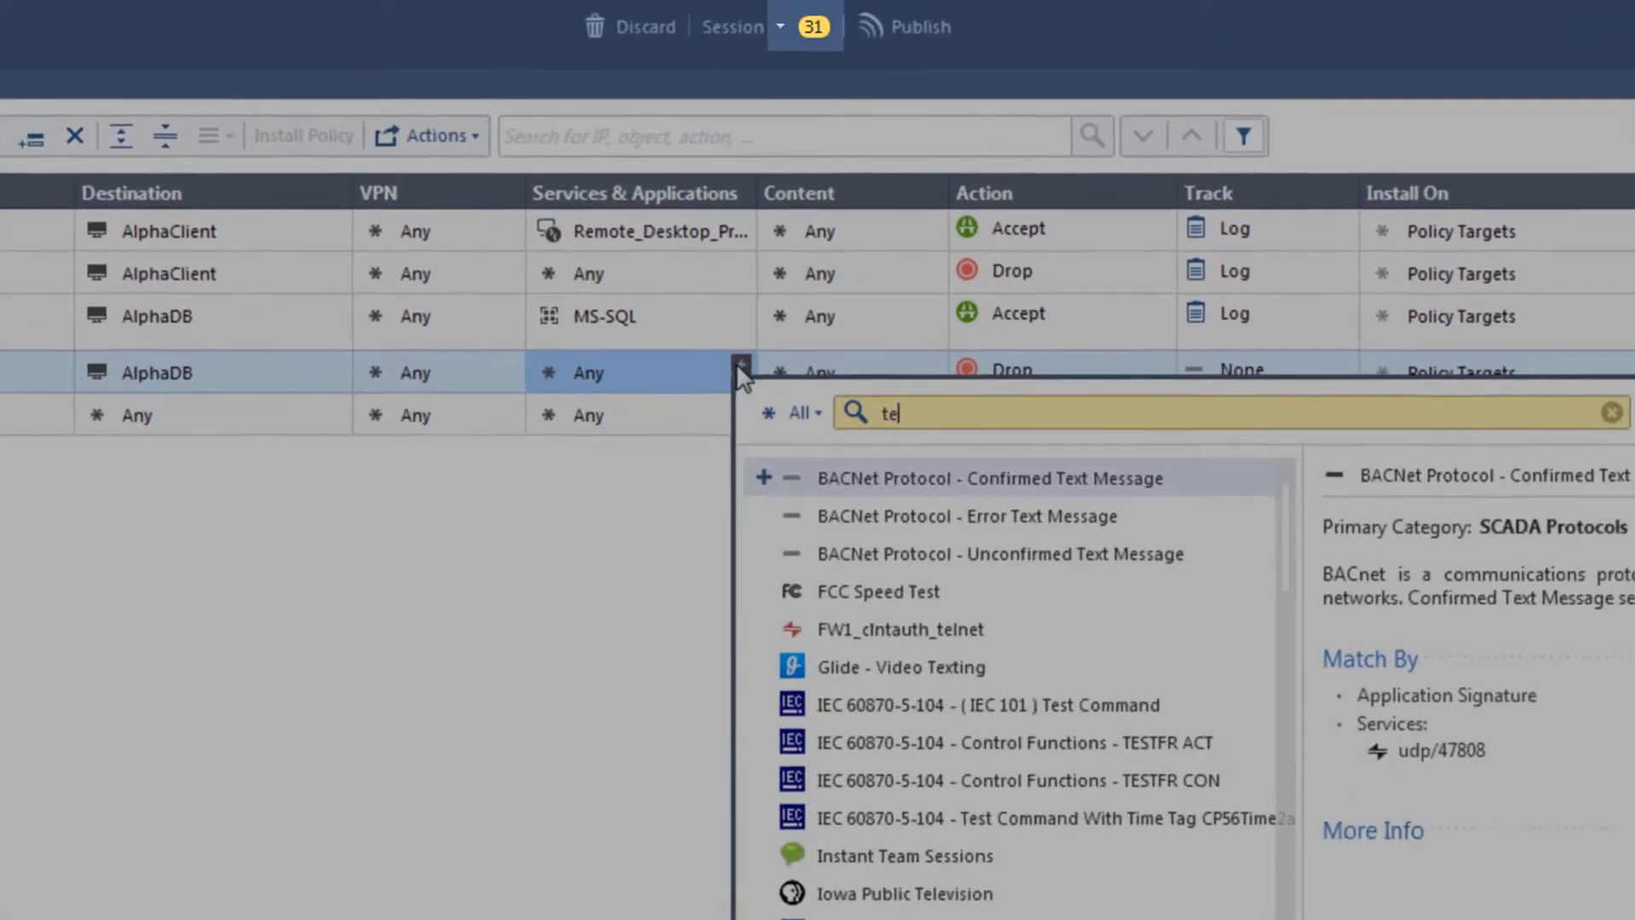
type("lnet")
left_click(782, 484)
key("Escape")
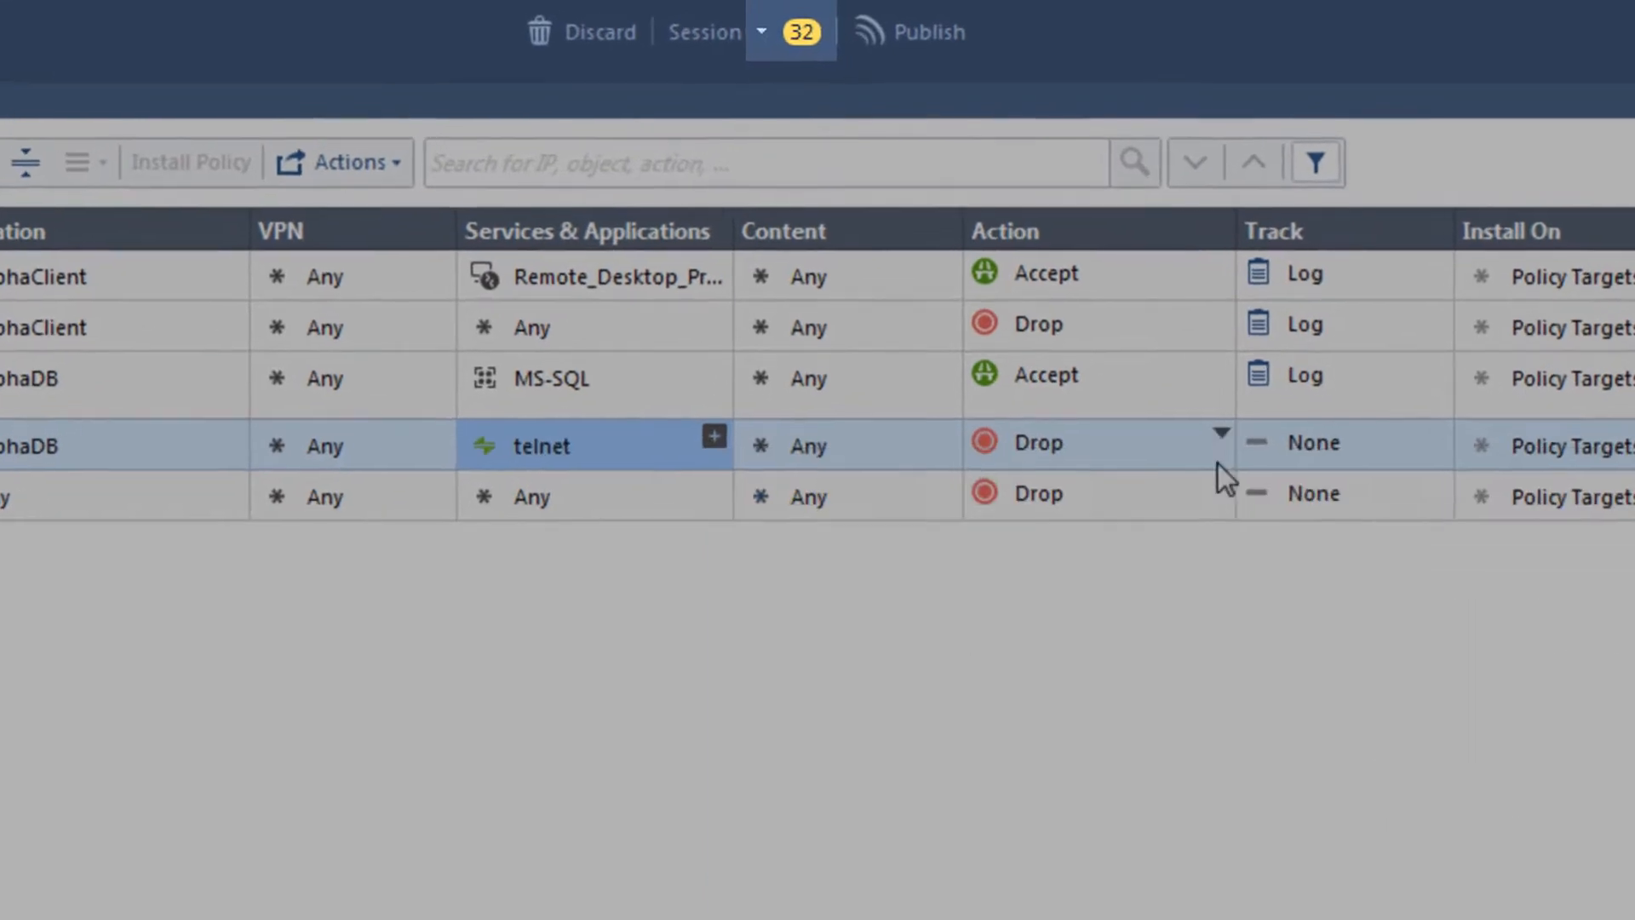
left_click(1220, 435)
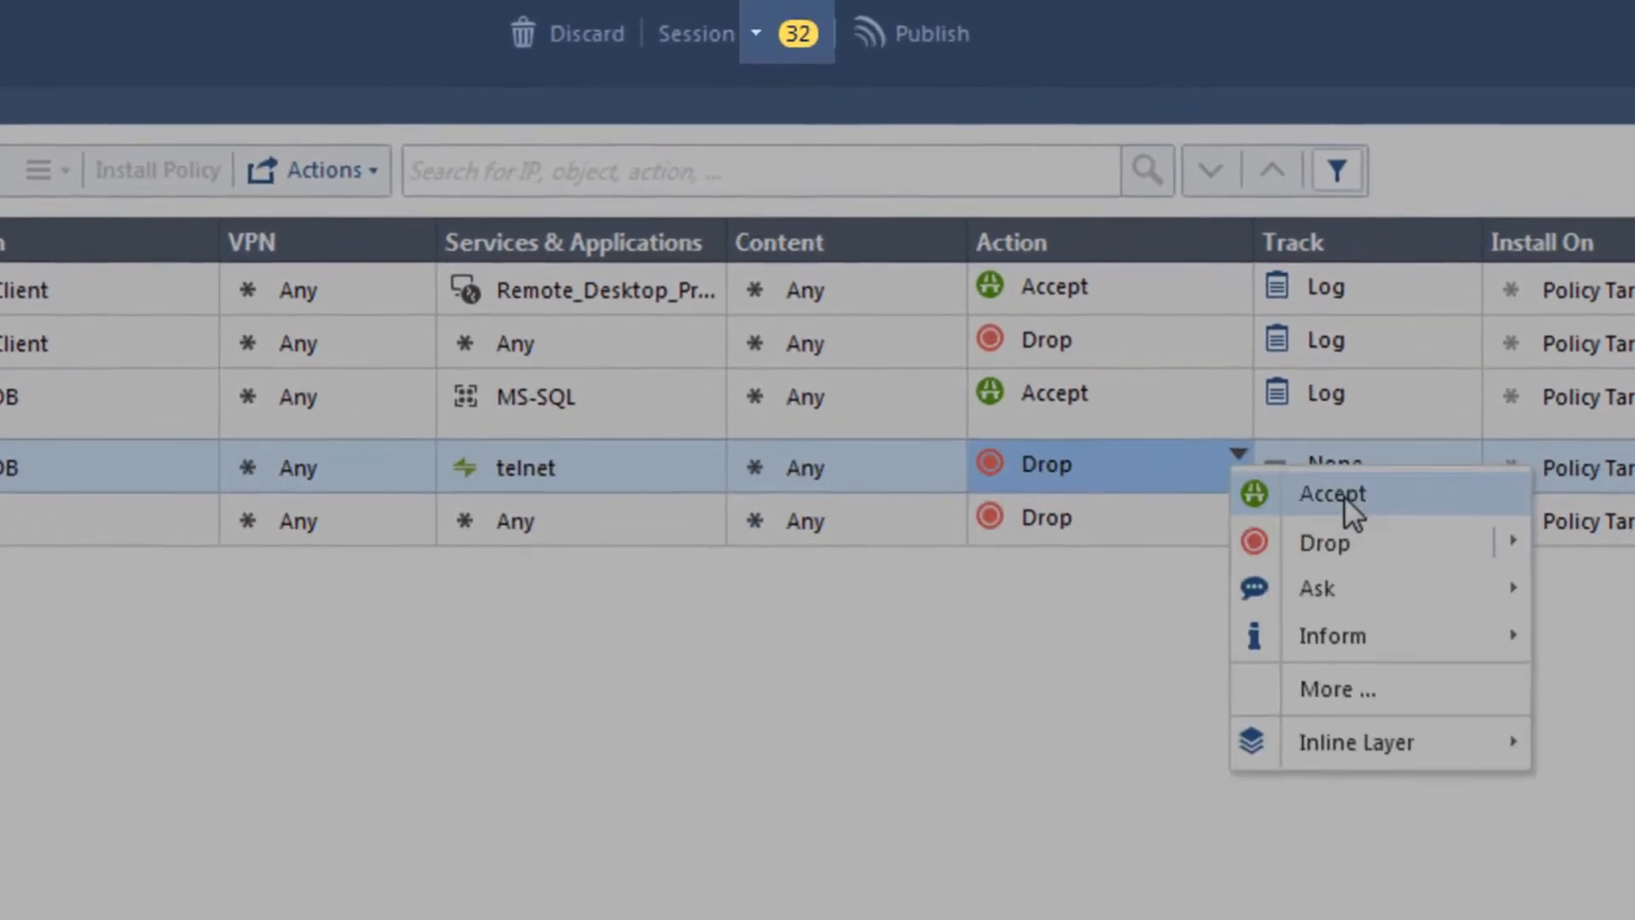
left_click(1322, 479)
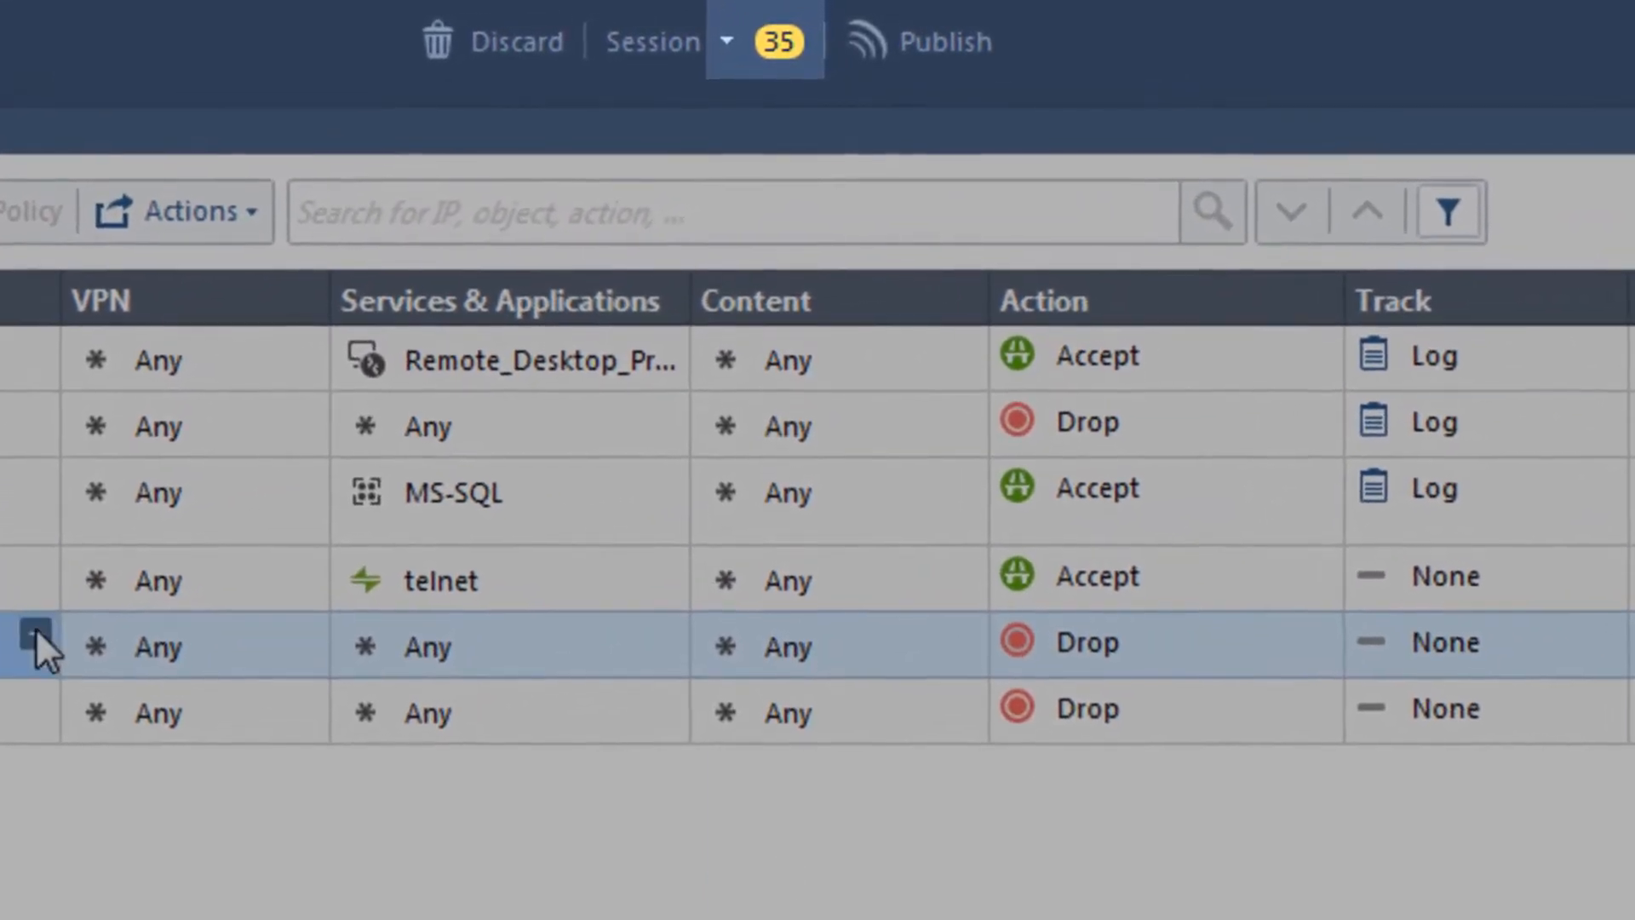
- Set the destination and the tracking option of the new Drop rule directly below the telnet rule
left_click(46, 626)
left_click(81, 907)
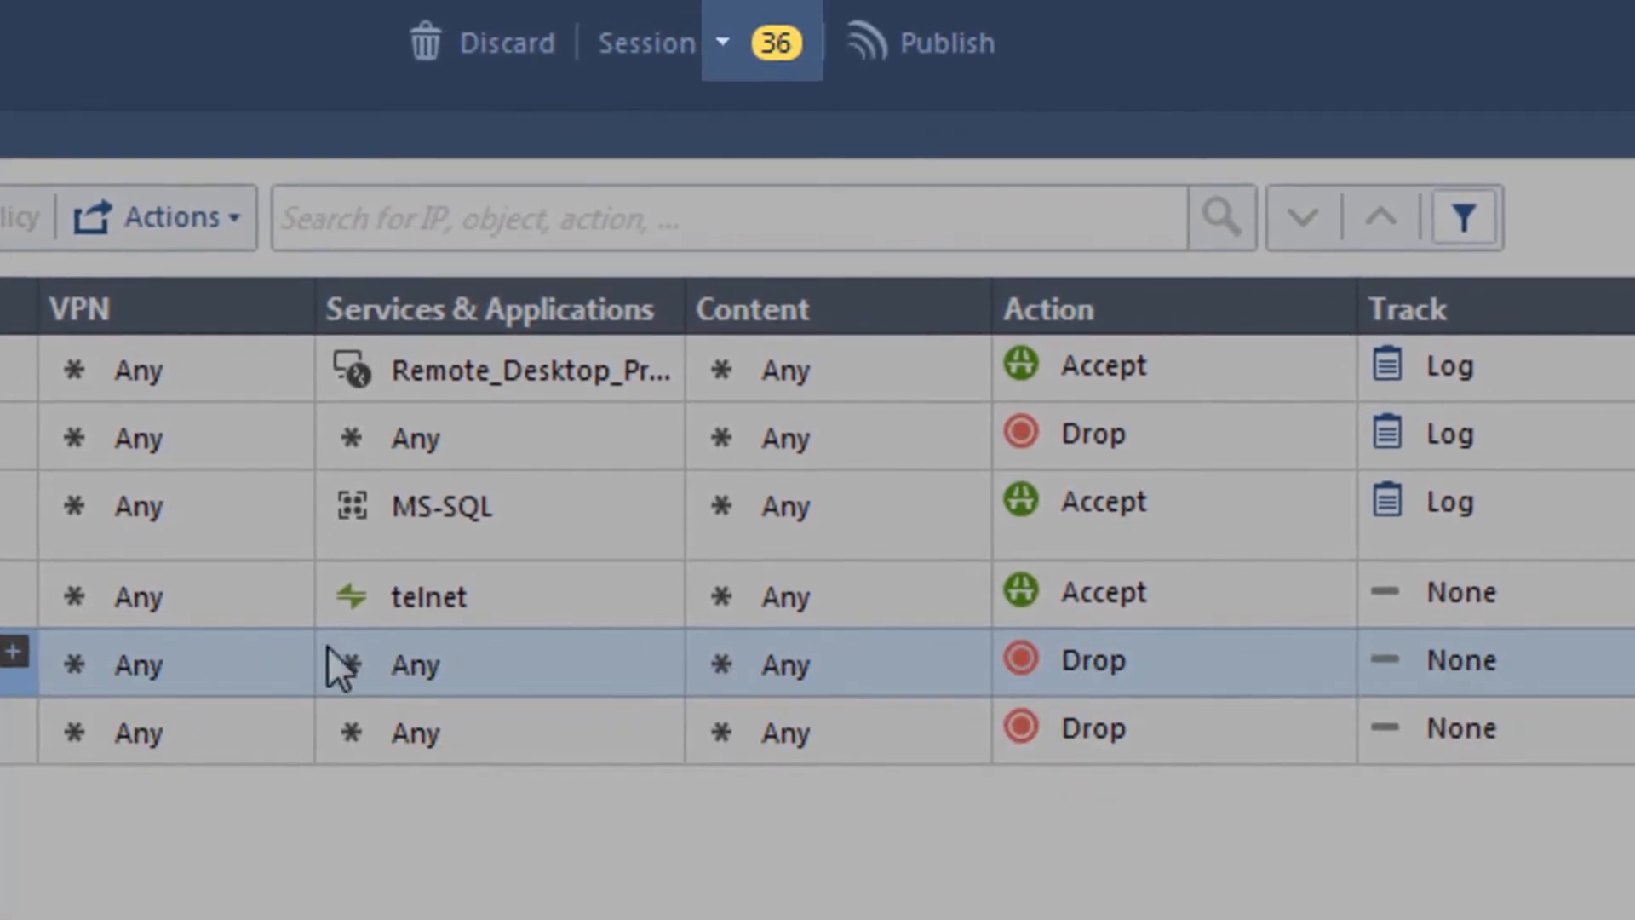
left_click(1625, 643)
left_click(1601, 771)
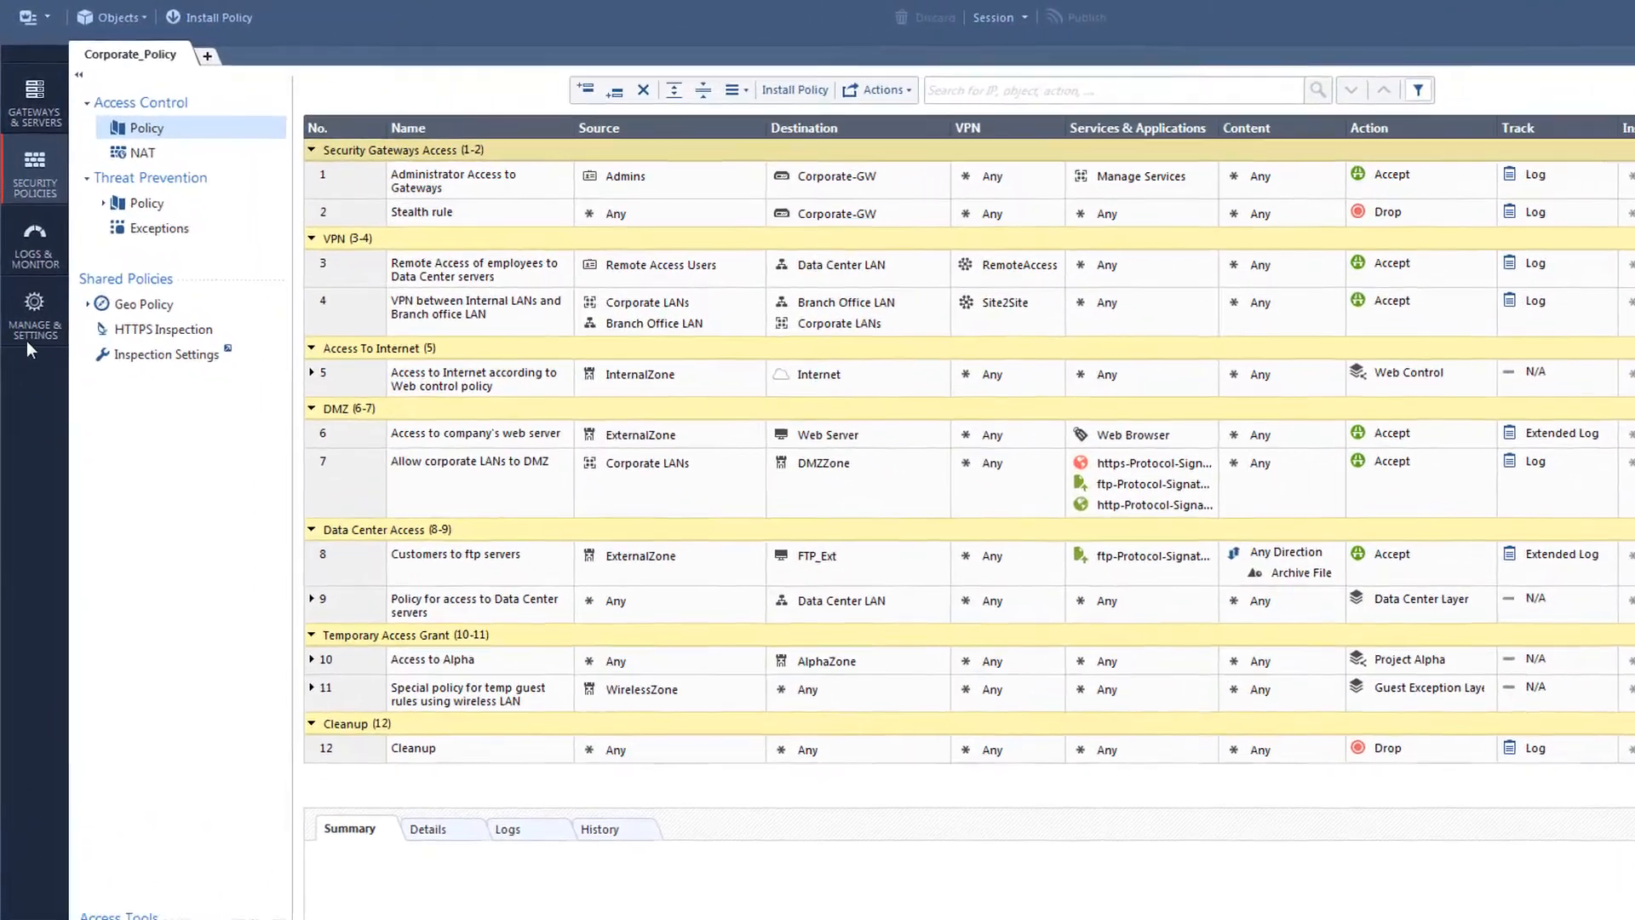
- Display the list of administrator permission profiles in the management settings
left_click(23, 269)
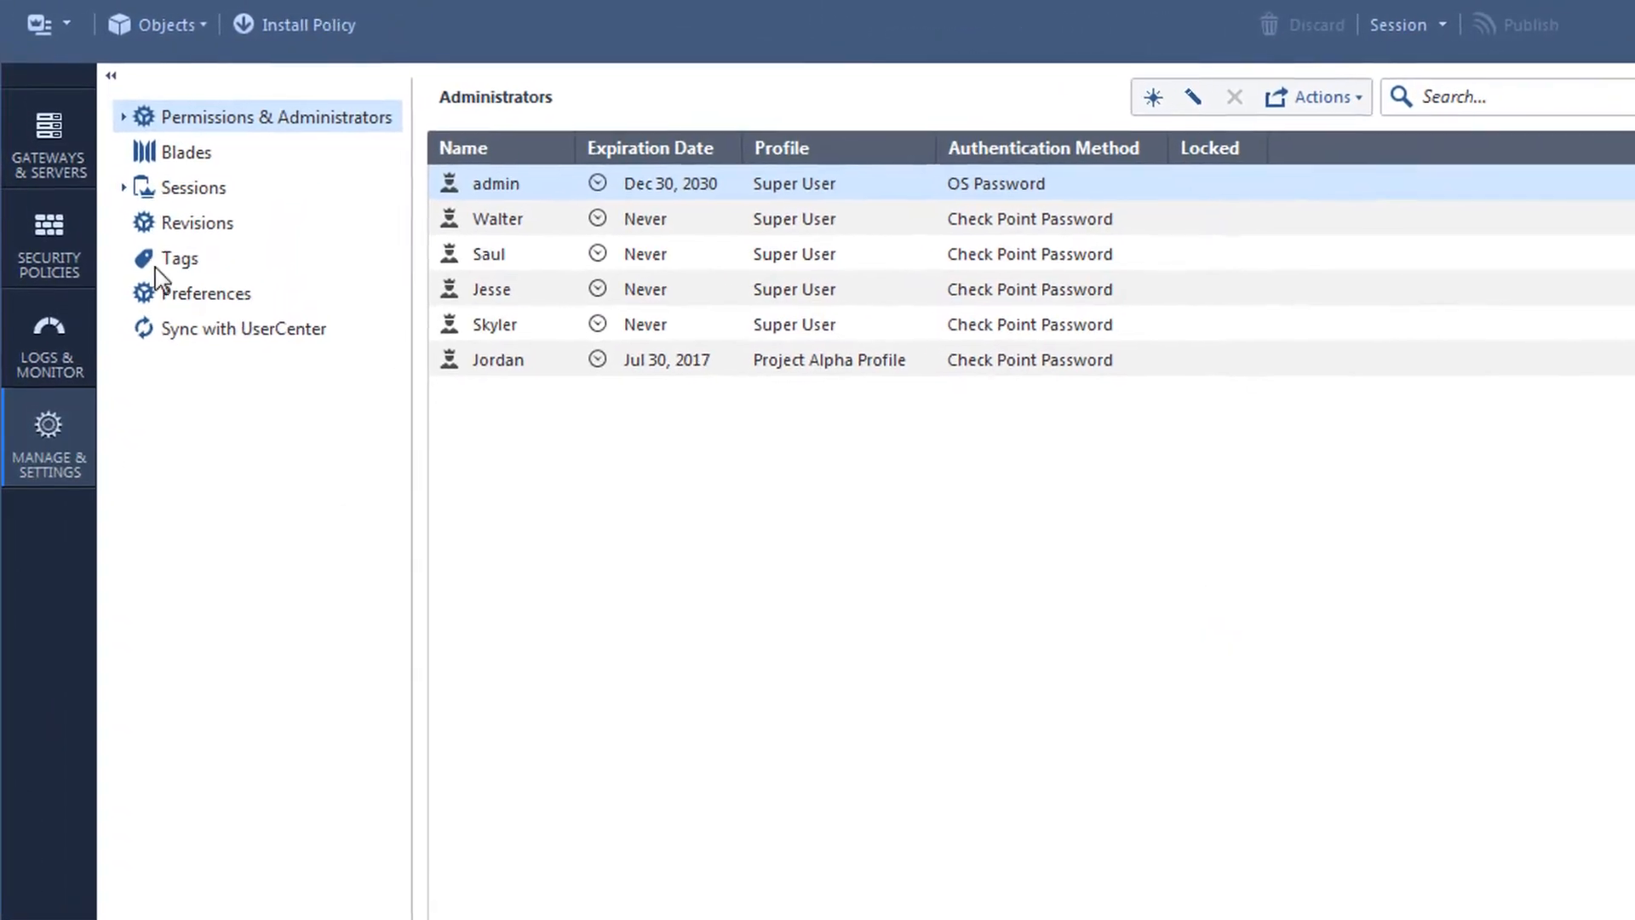
left_click(103, 102)
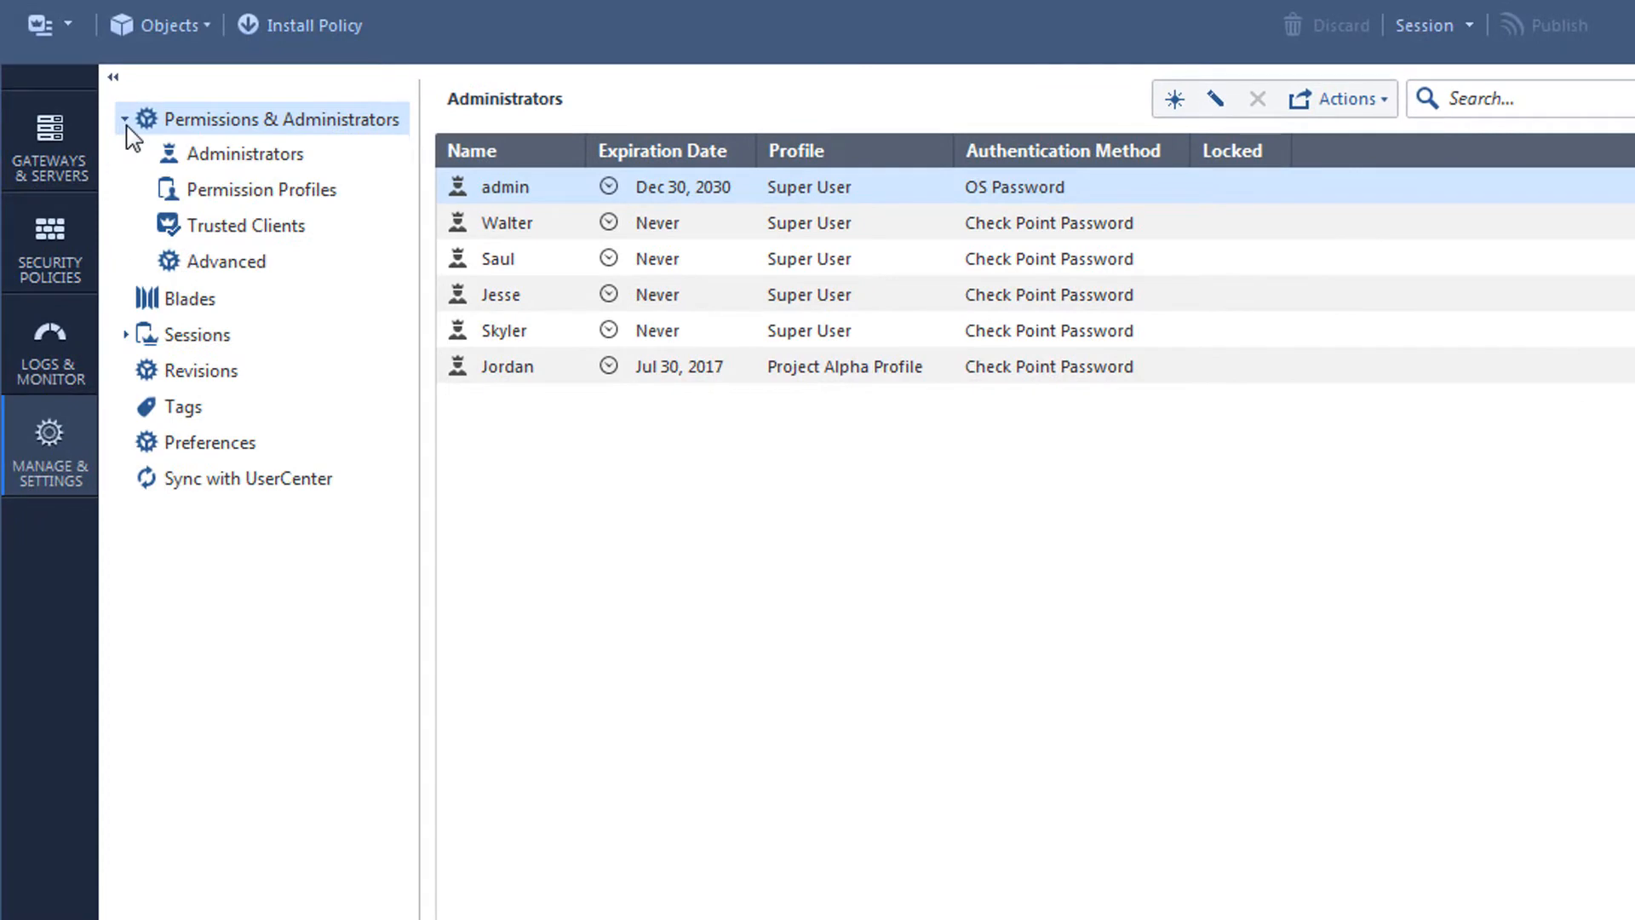
left_click(220, 201)
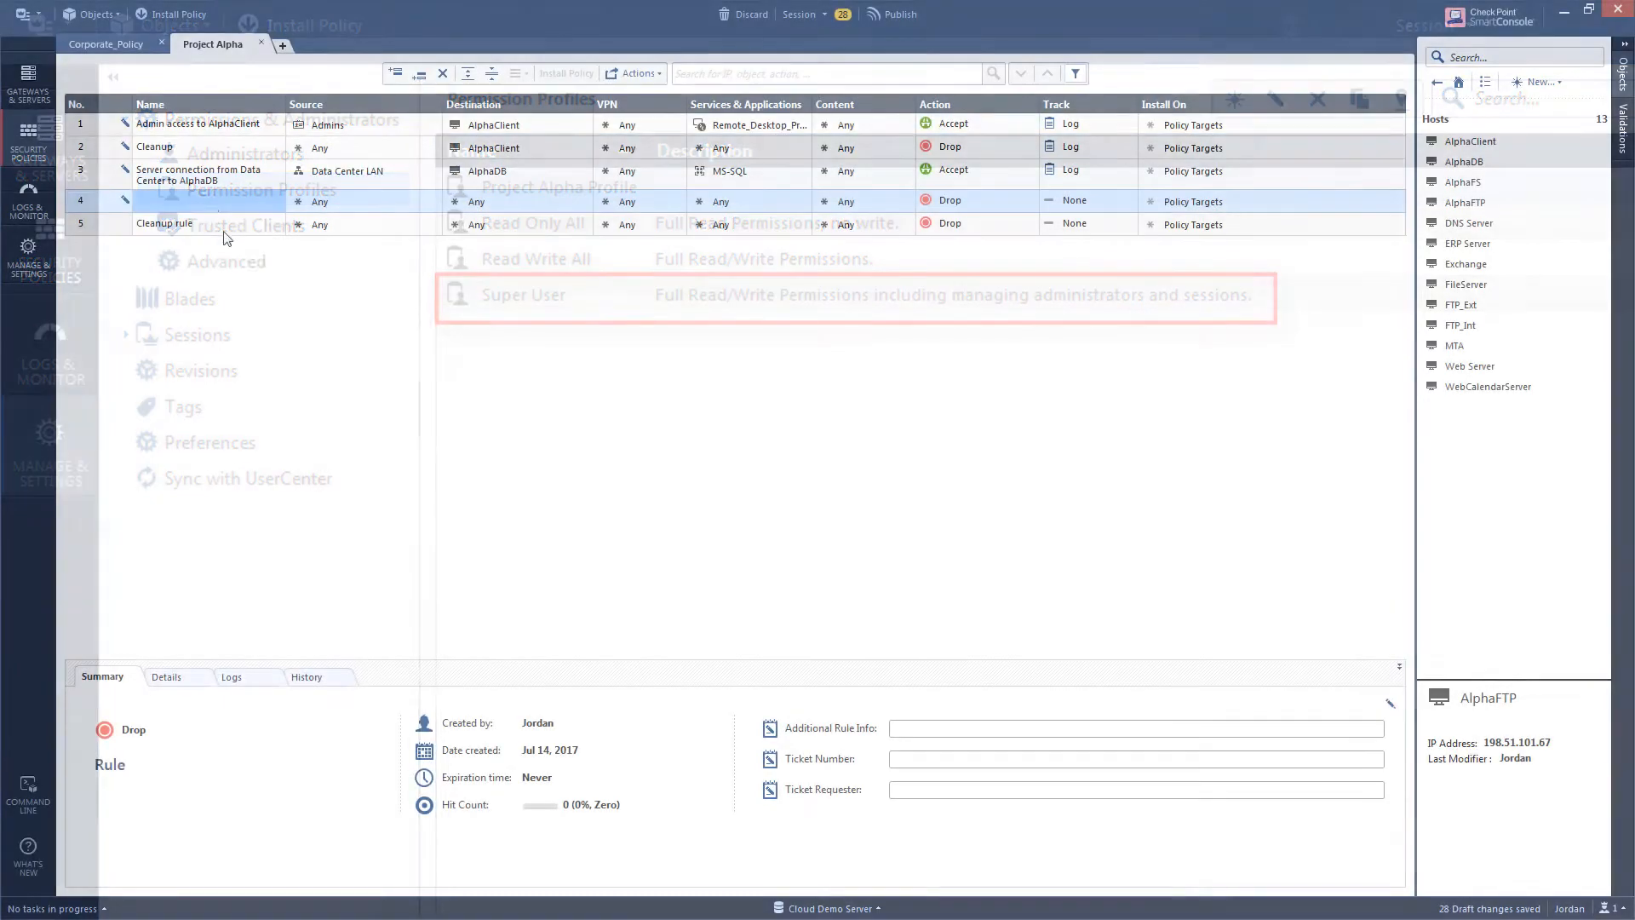
- Name rule 4 of Project Alpha "Admin Telnet access to AlphaDB" and set its source to Admins
type("Admin Telnet access to AlphaDB")
key("Return")
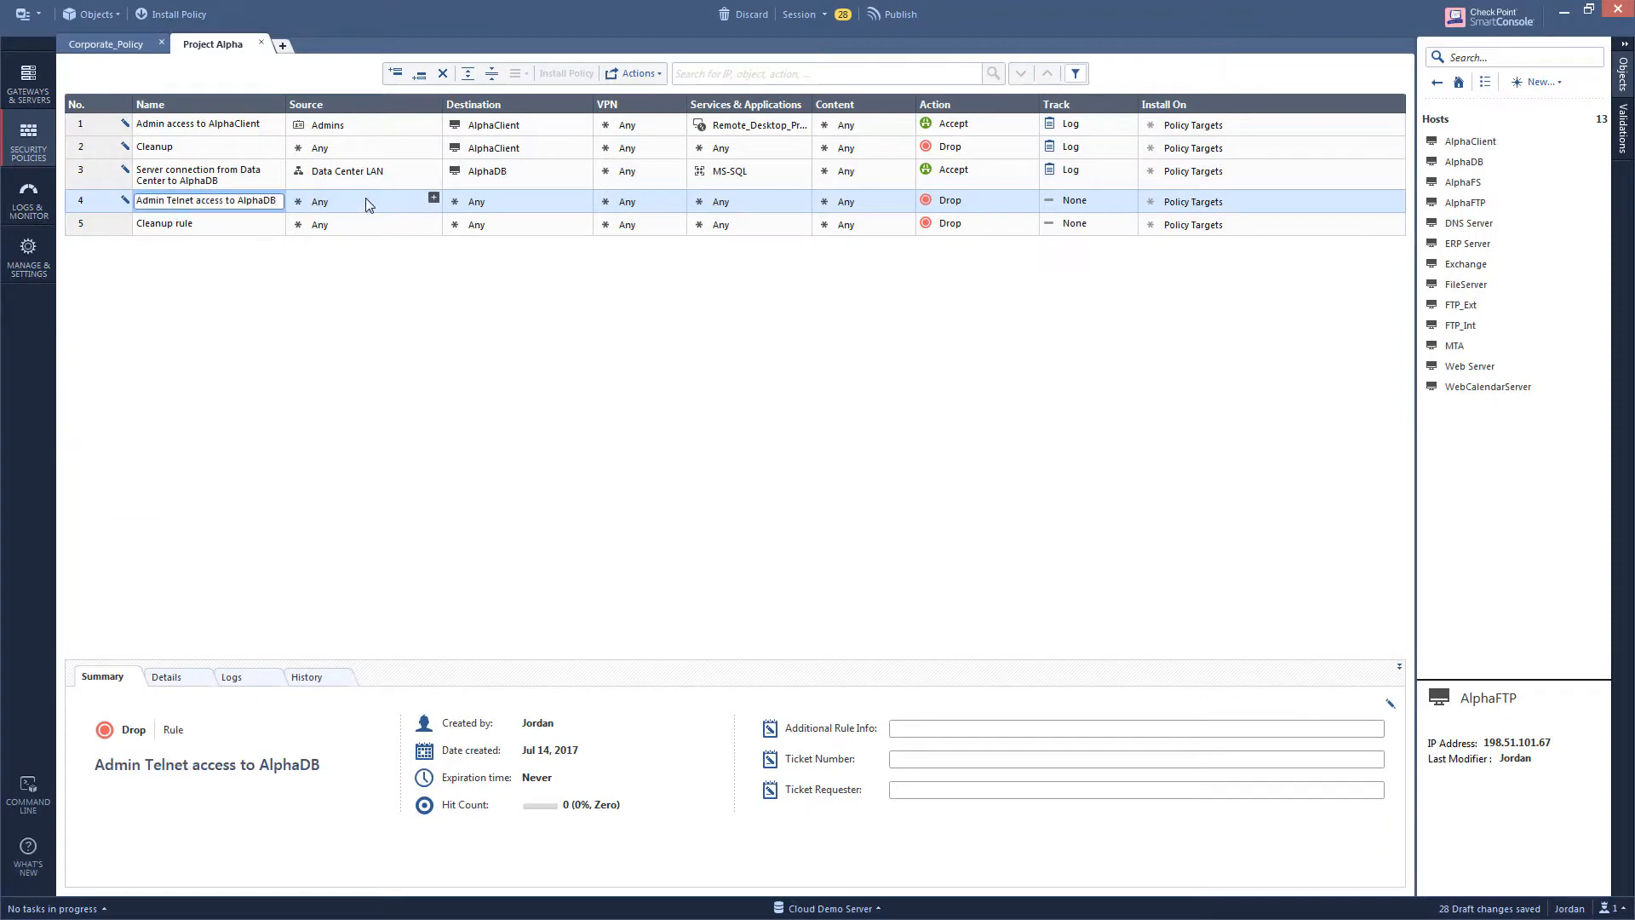
left_click(433, 198)
type("admin")
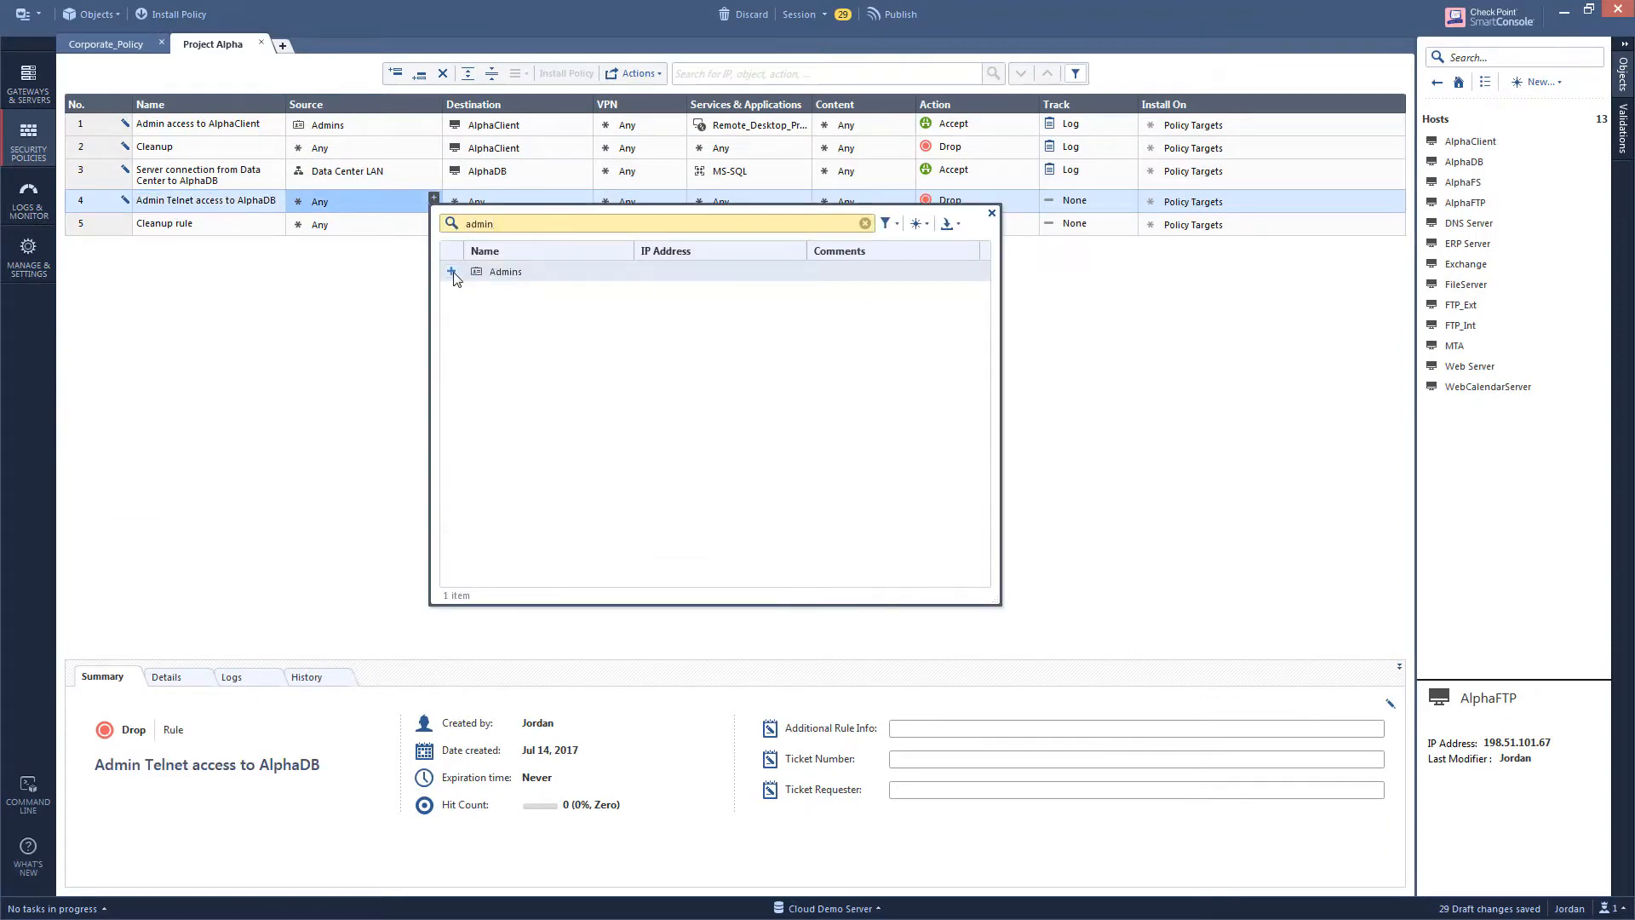
left_click(451, 289)
- Set the destination of rule 4 in Project Alpha to the AlphaDB host
left_click(584, 197)
type("alpha")
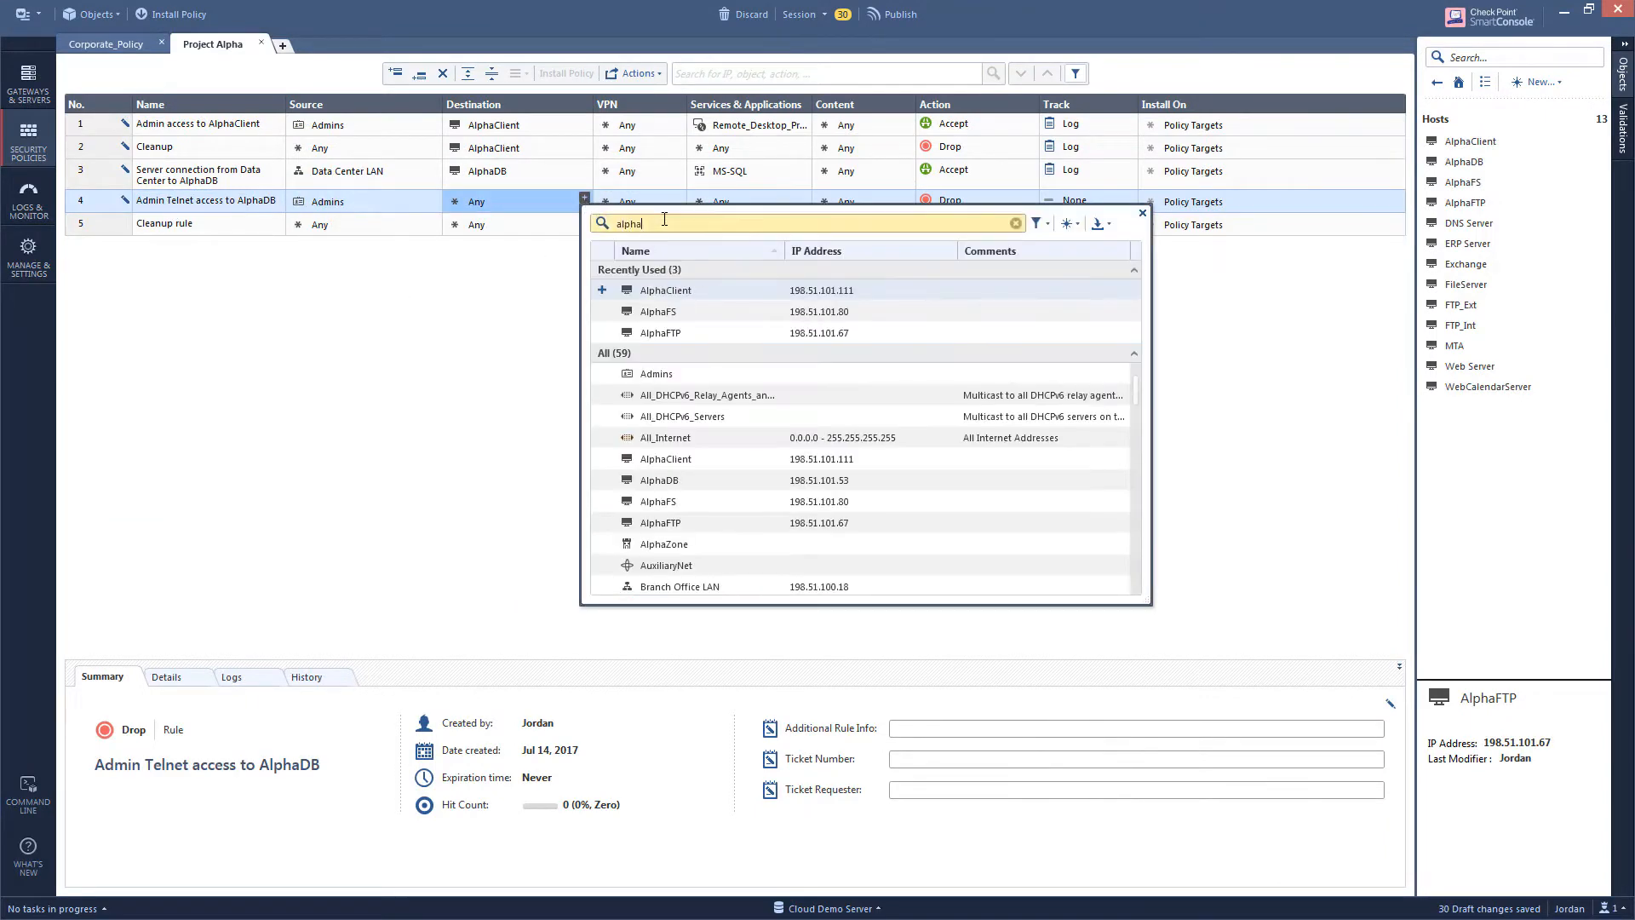
left_click(602, 394)
- Set the service of rule 4 to telnet and its action to Accept
left_click(803, 198)
type("te")
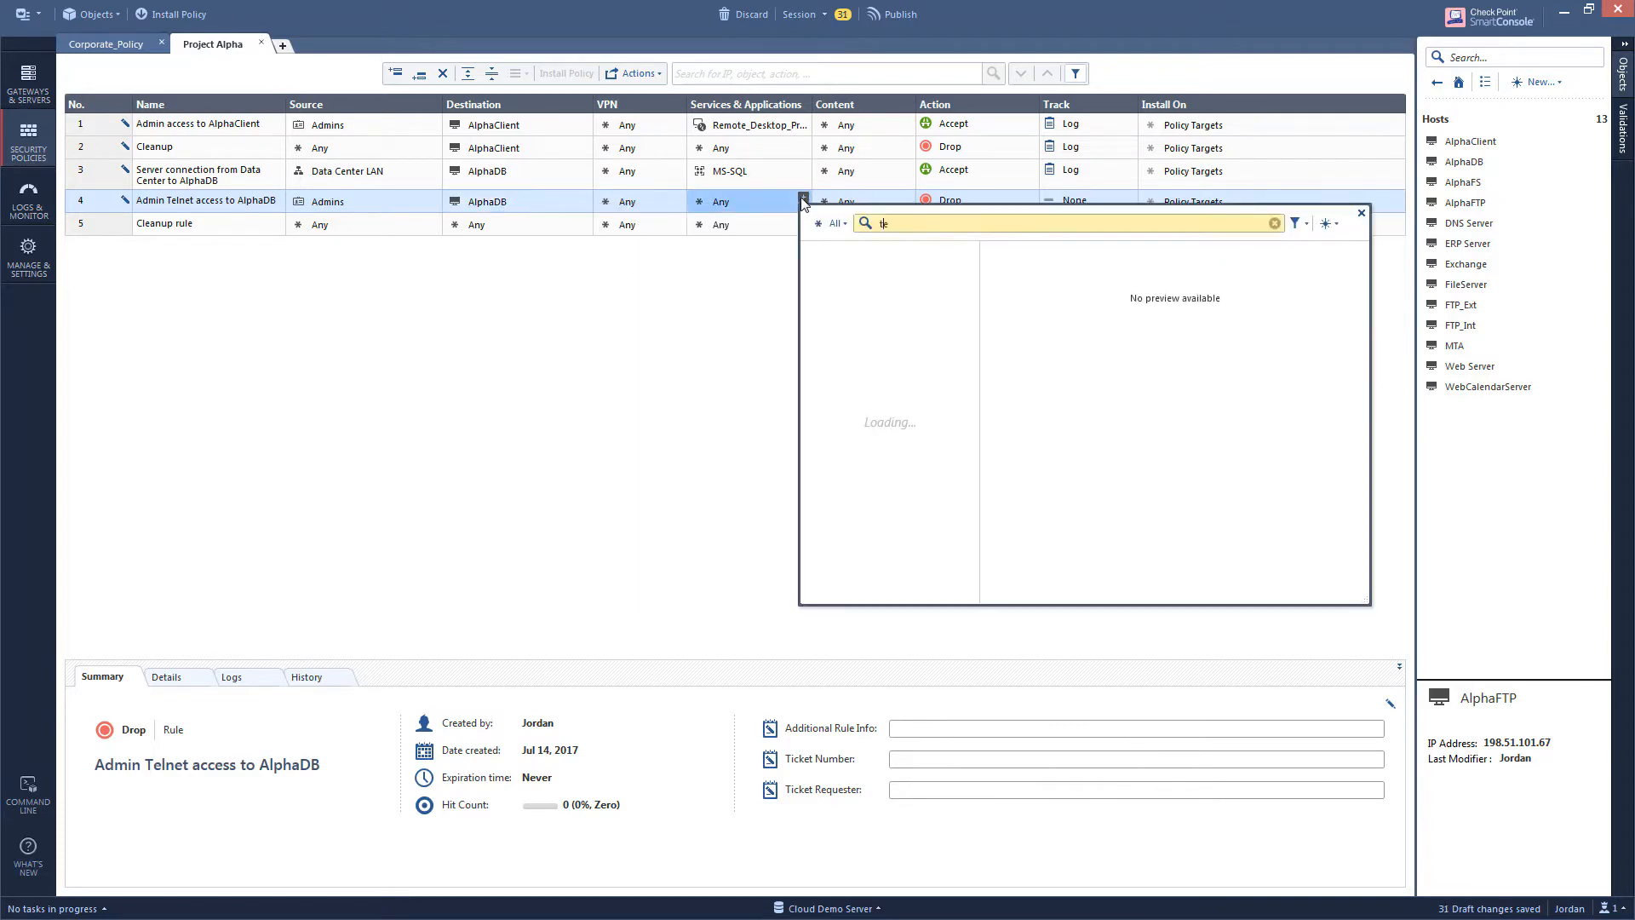
type("lnet")
left_click(816, 279)
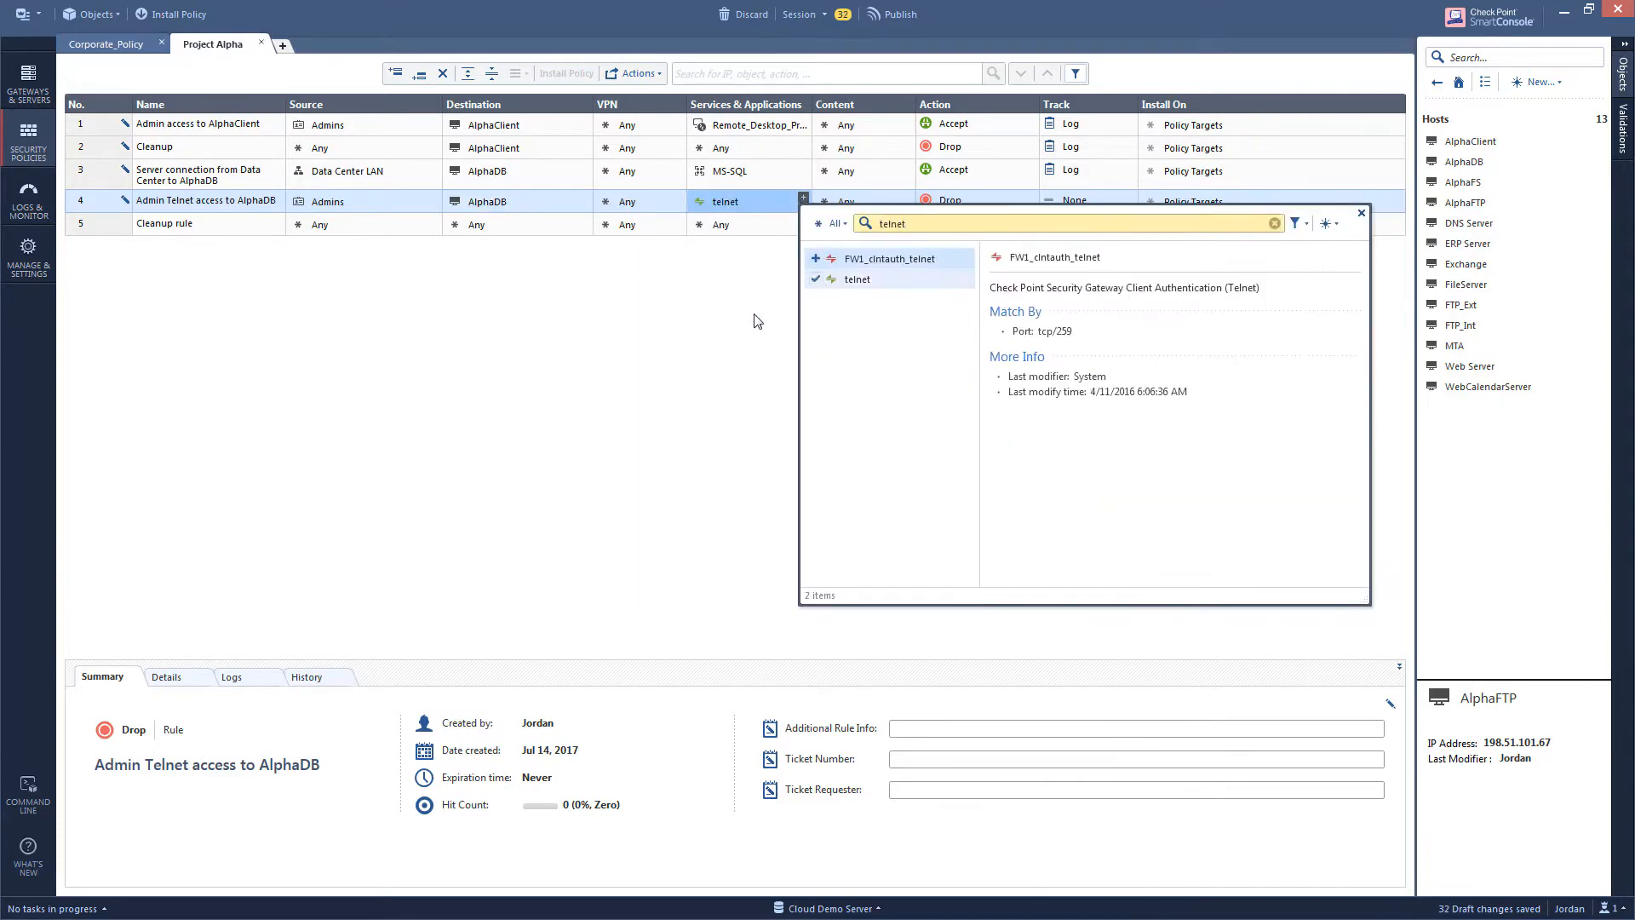
left_click(754, 315)
left_click(1031, 197)
left_click(1061, 215)
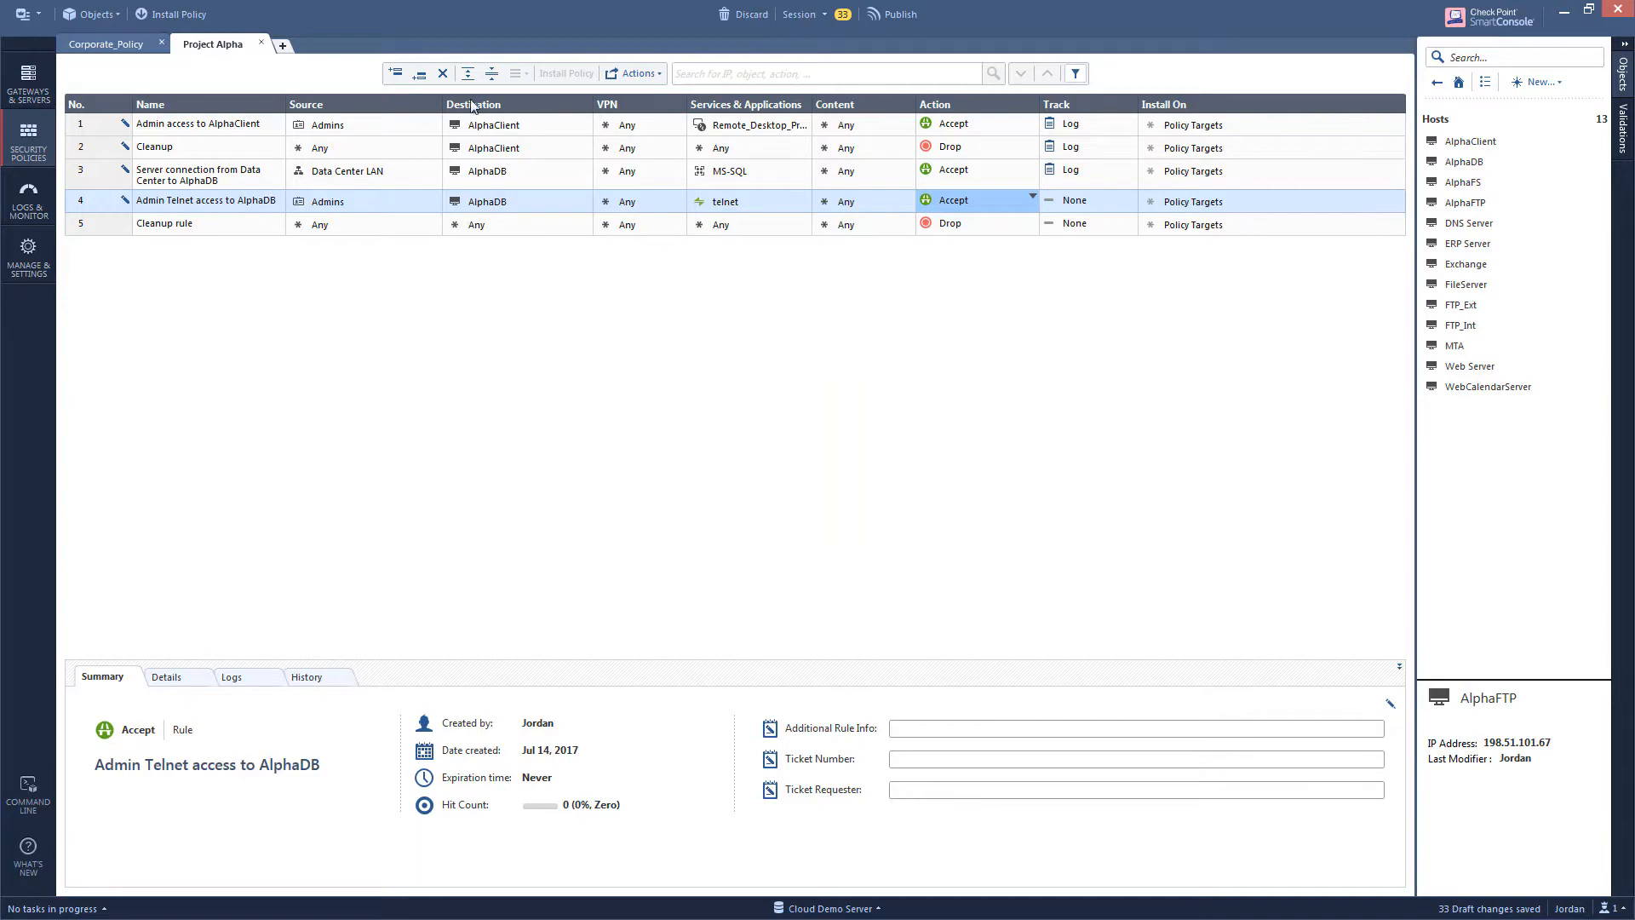
- Add a new rule below the Admin Telnet access rule and name it "Cleanup"
left_click(418, 73)
left_click(212, 224)
type("Cleanup")
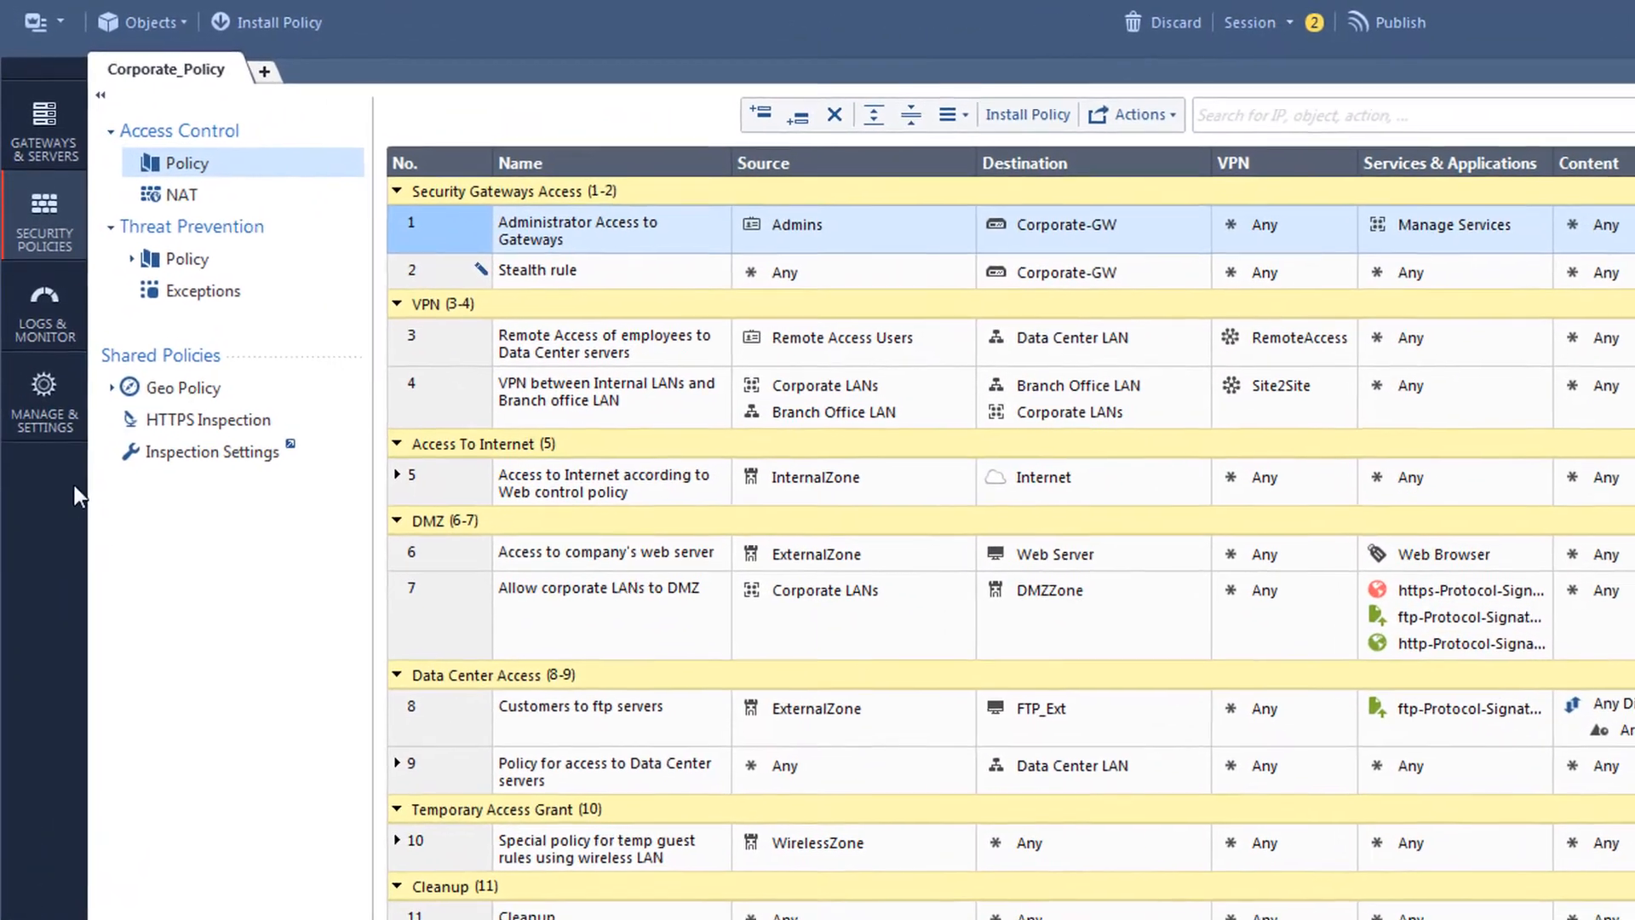
- Display the list of administrator sessions in the management settings
left_click(60, 425)
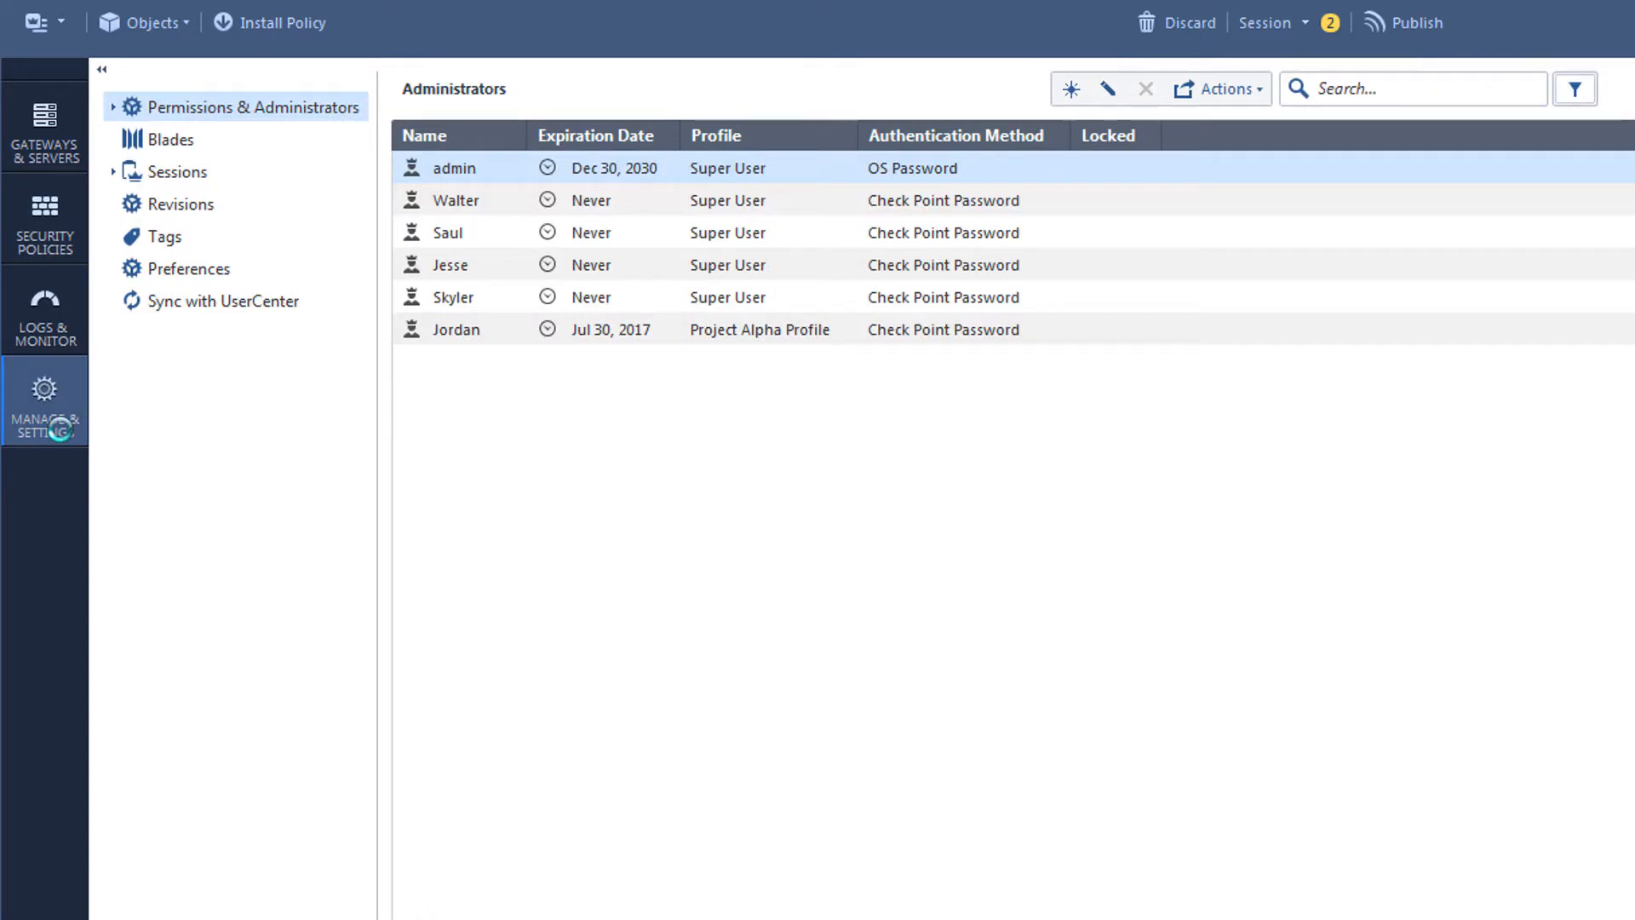
left_click(113, 172)
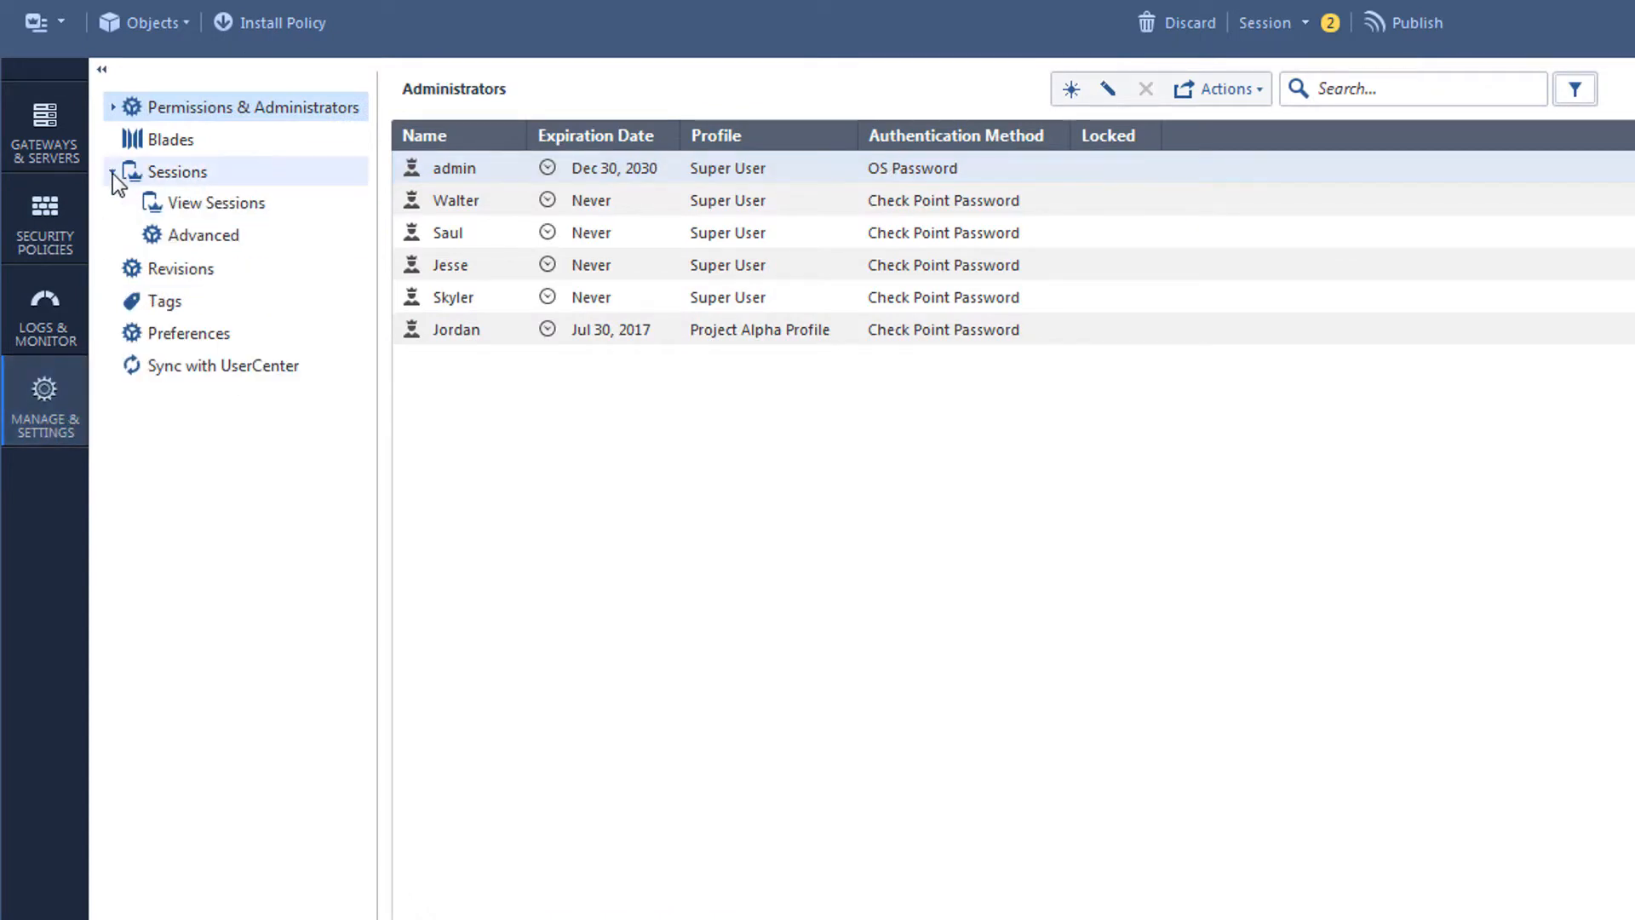
left_click(206, 203)
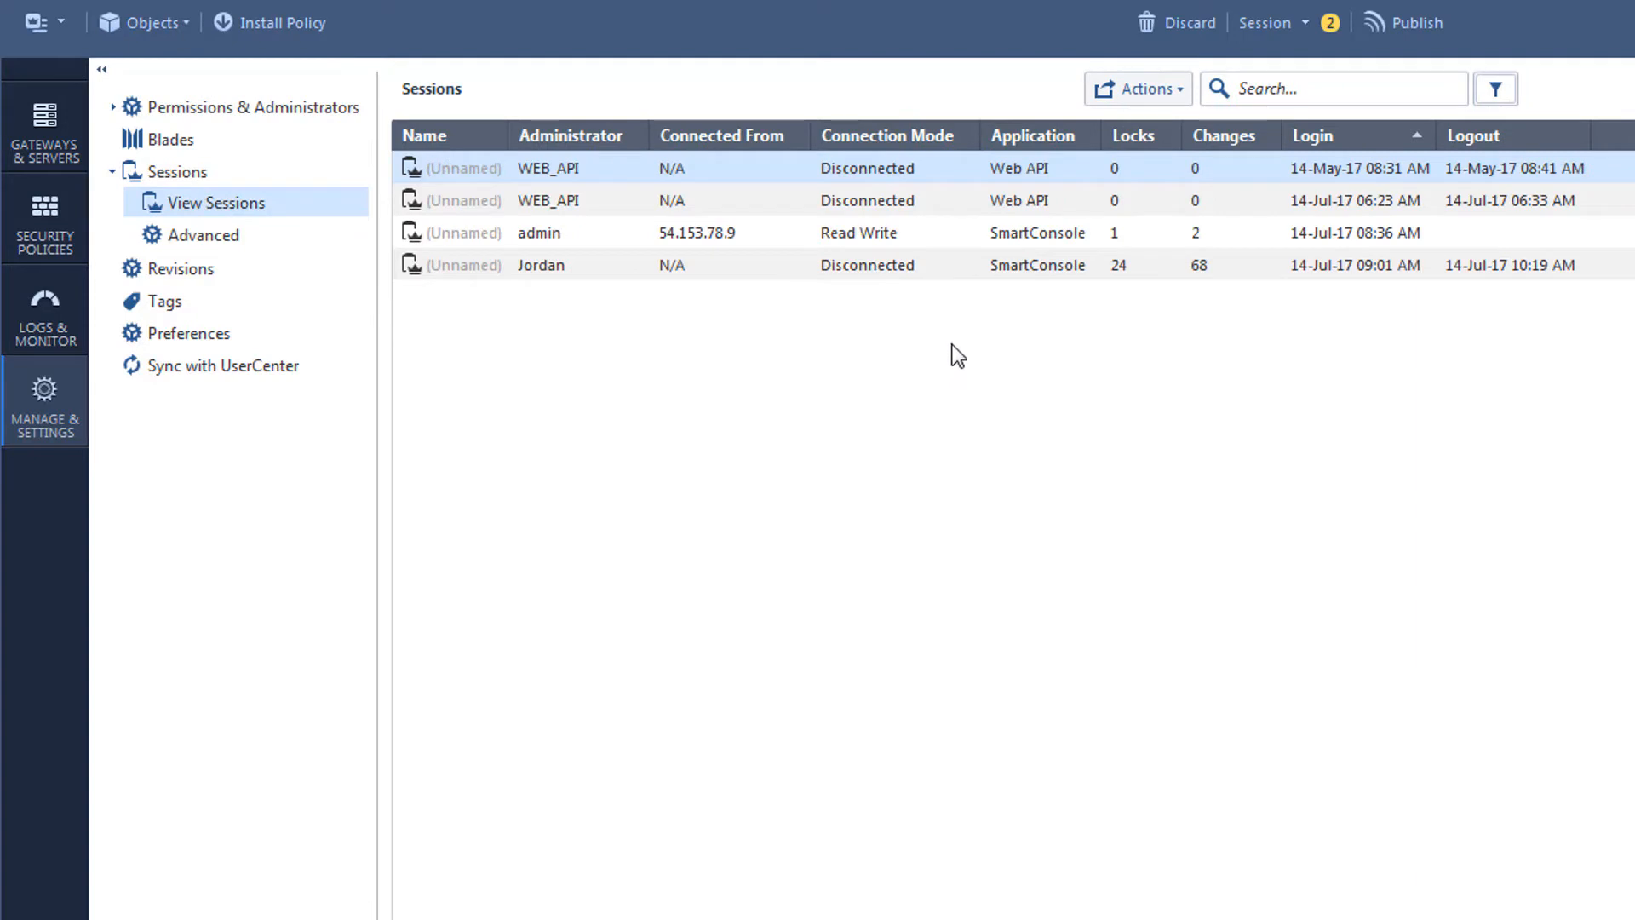
- Try to take over the disconnected SmartConsole session that holds 68 changes
left_click(948, 269)
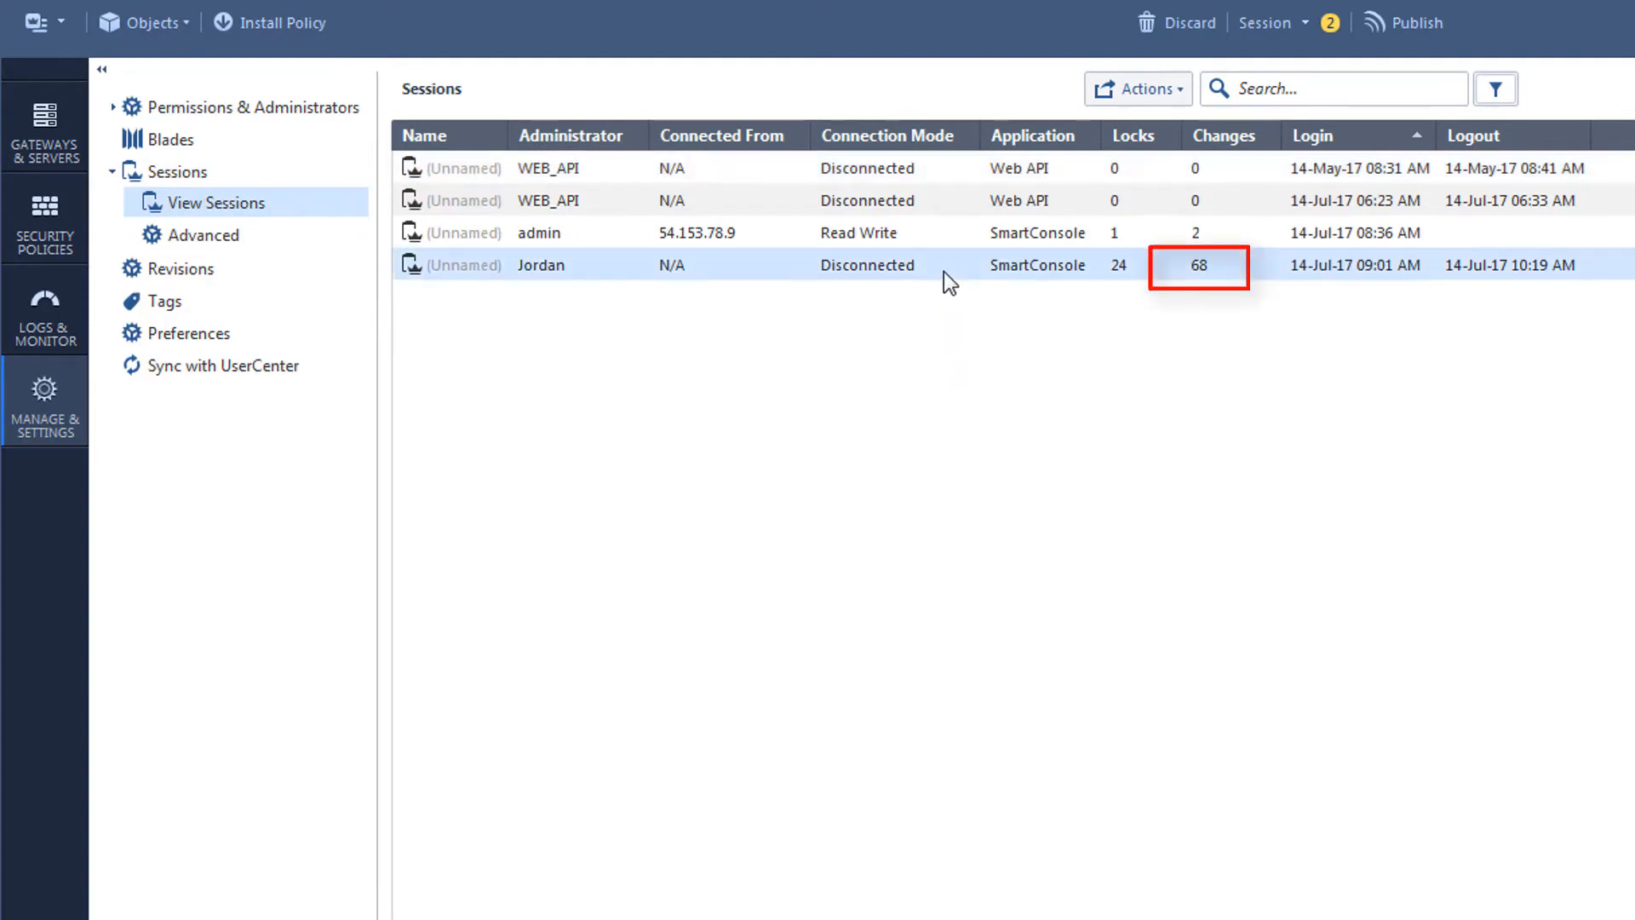
right_click(943, 273)
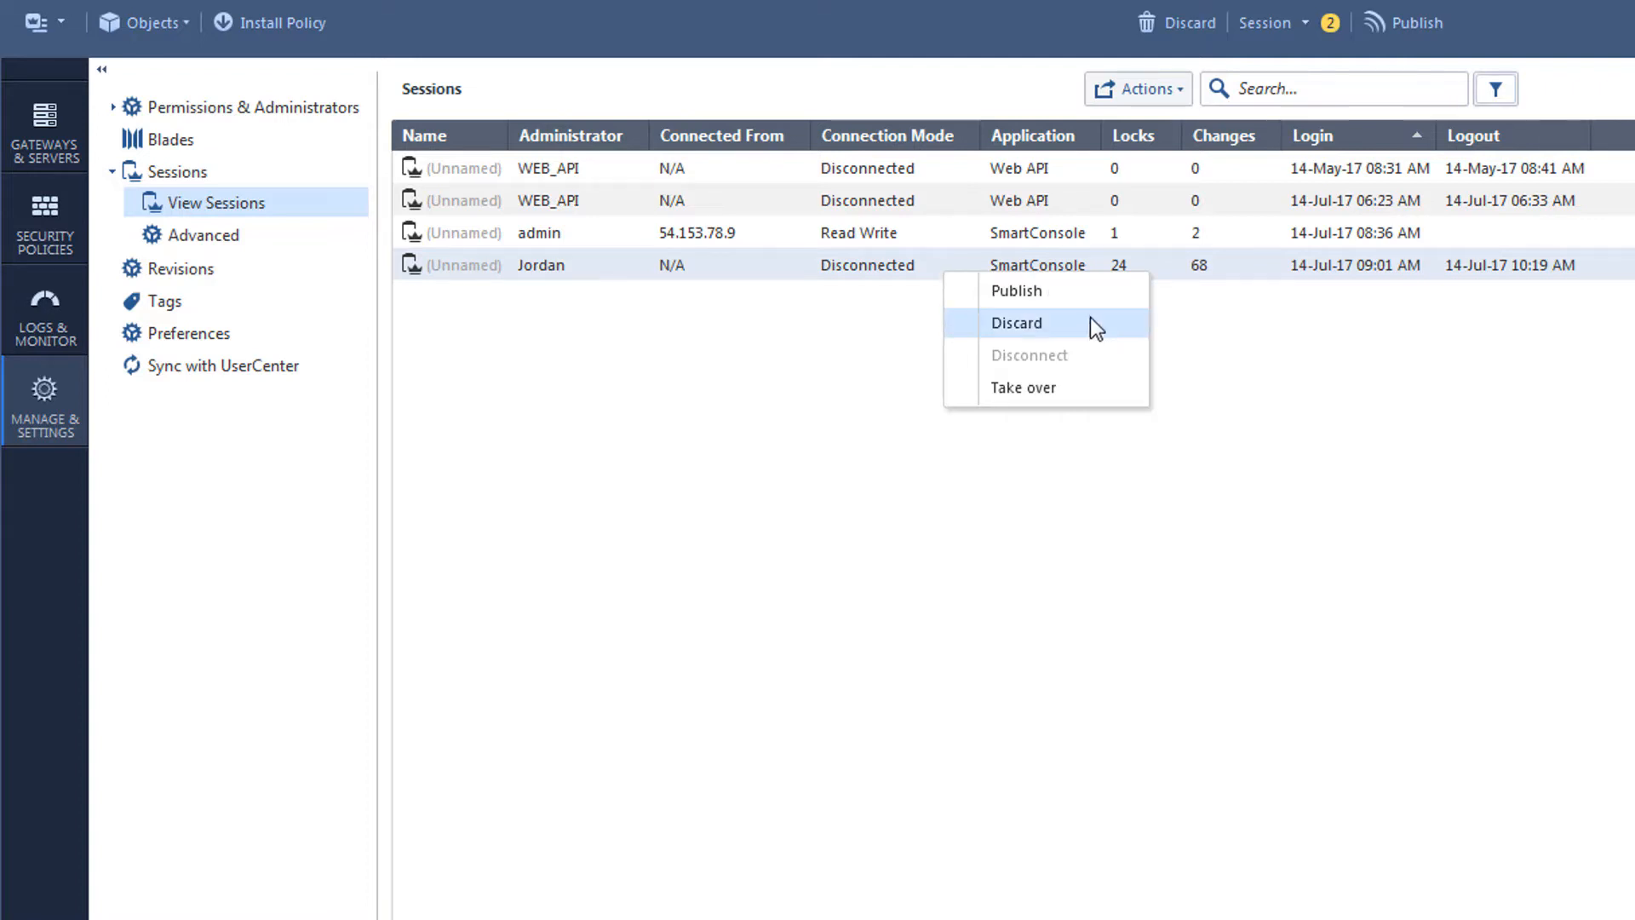
left_click(1091, 392)
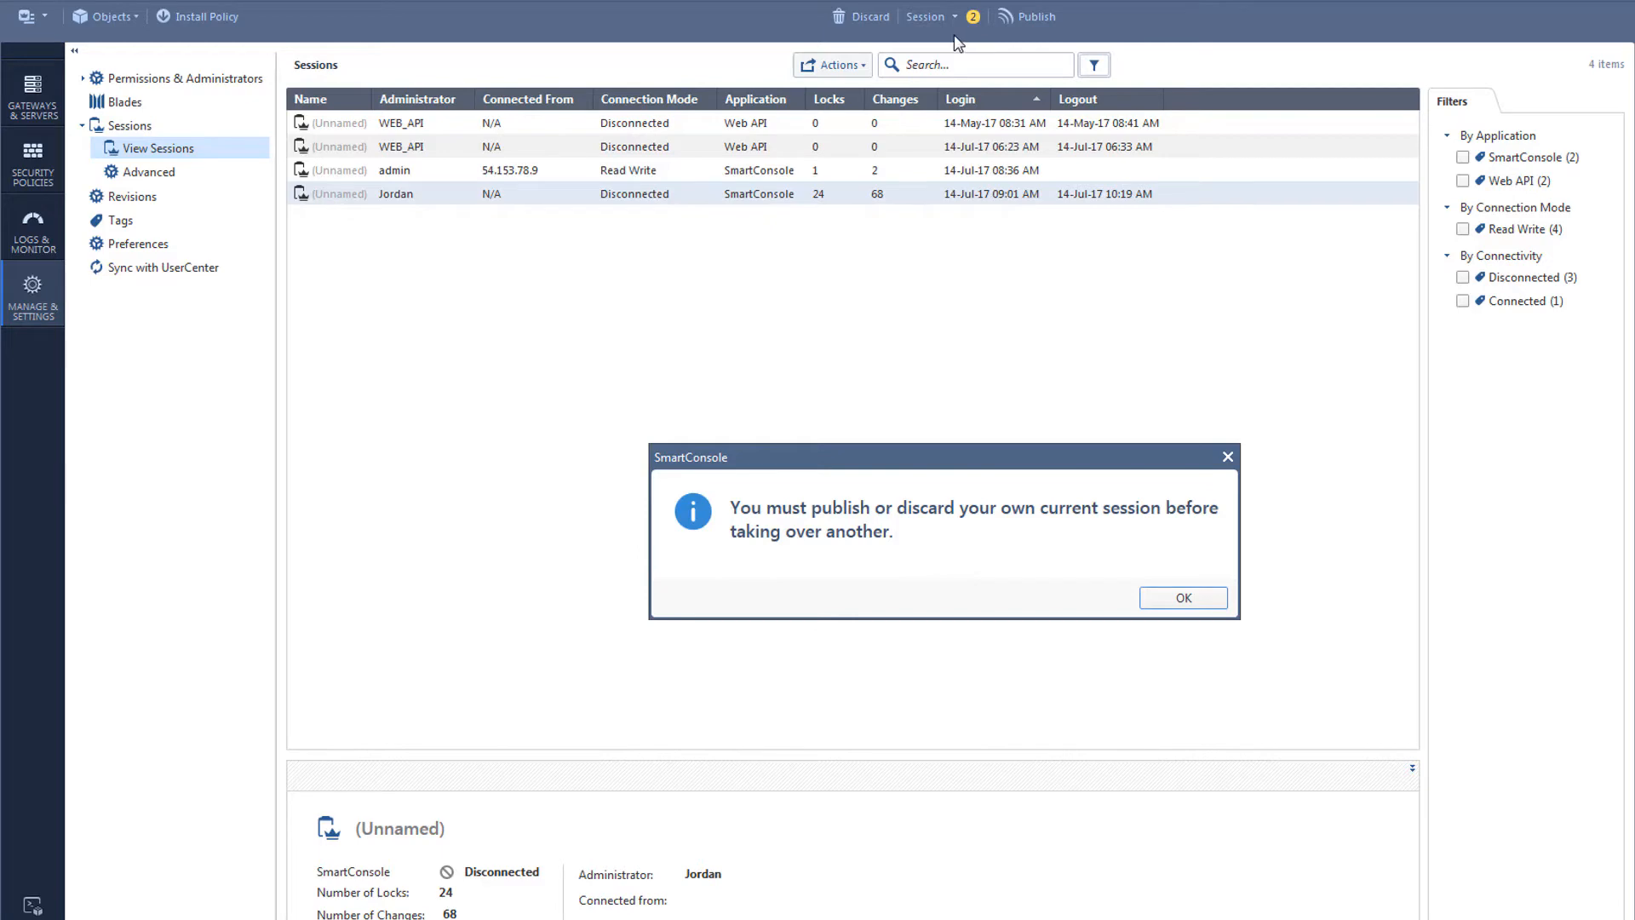
left_click(1188, 602)
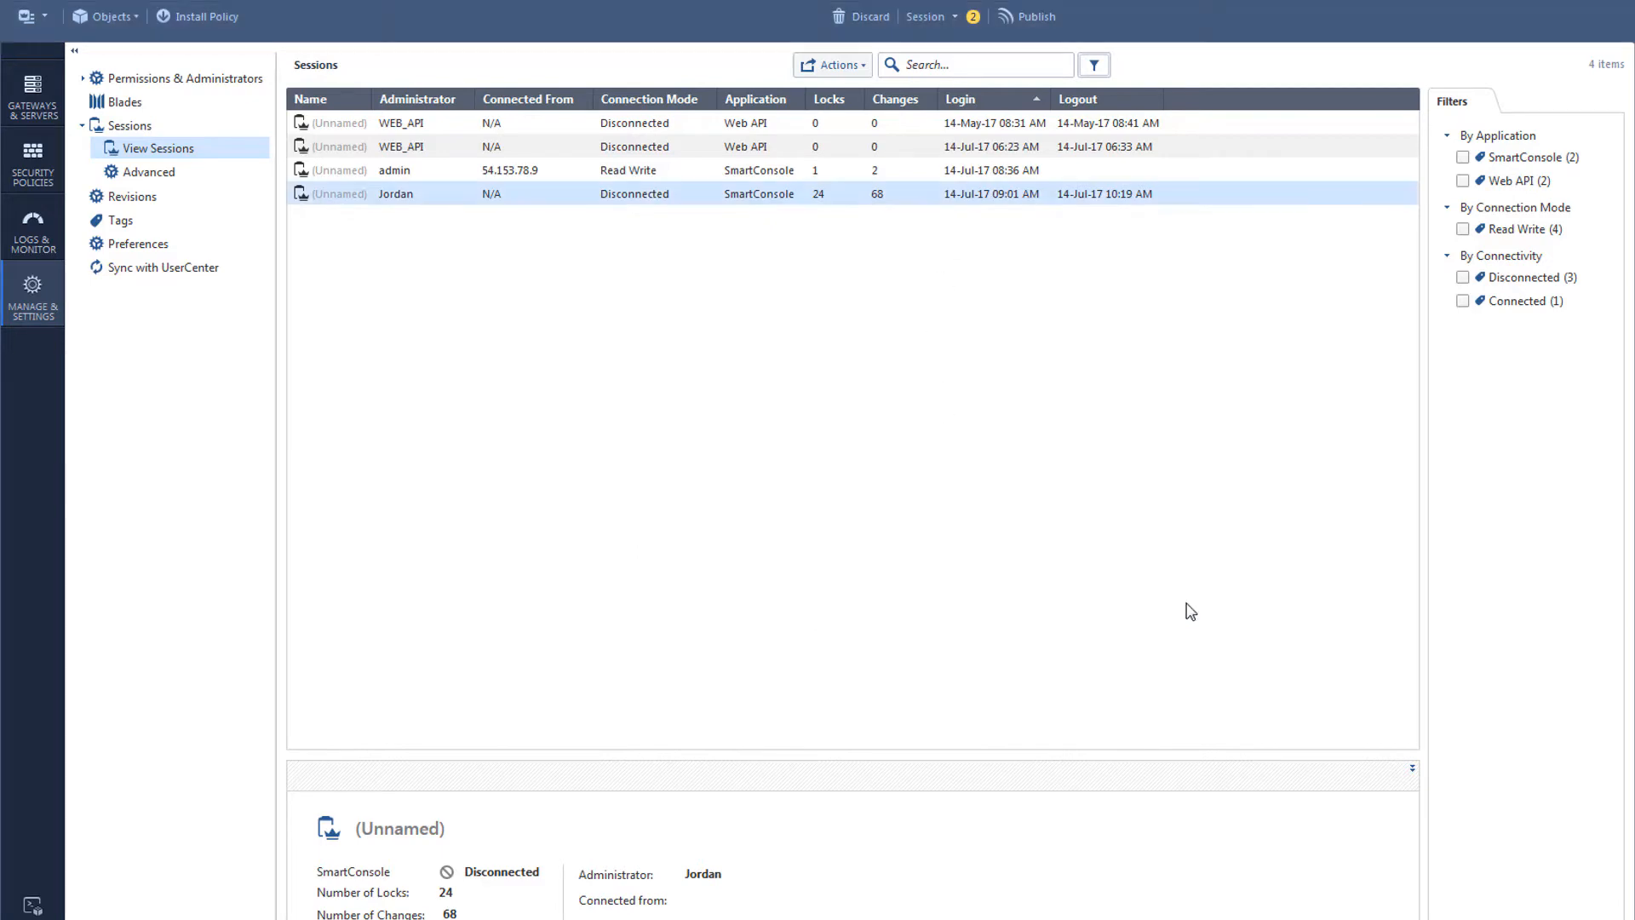
- Discard the current session's own draft changes and take over the disconnected SmartConsole session
left_click(870, 17)
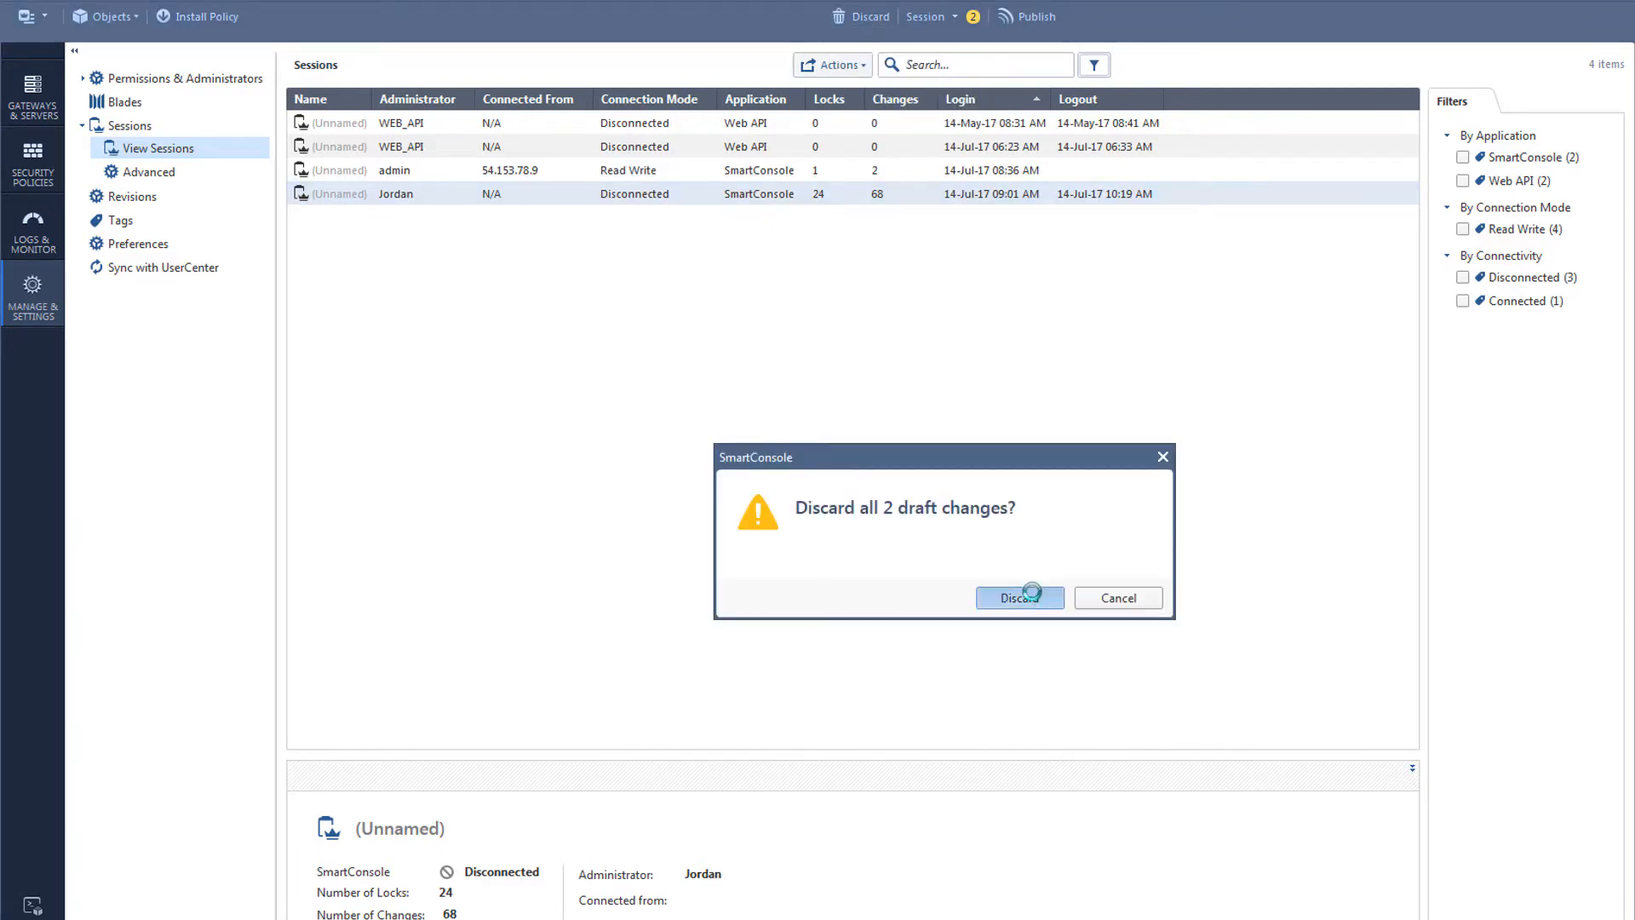
left_click(1032, 595)
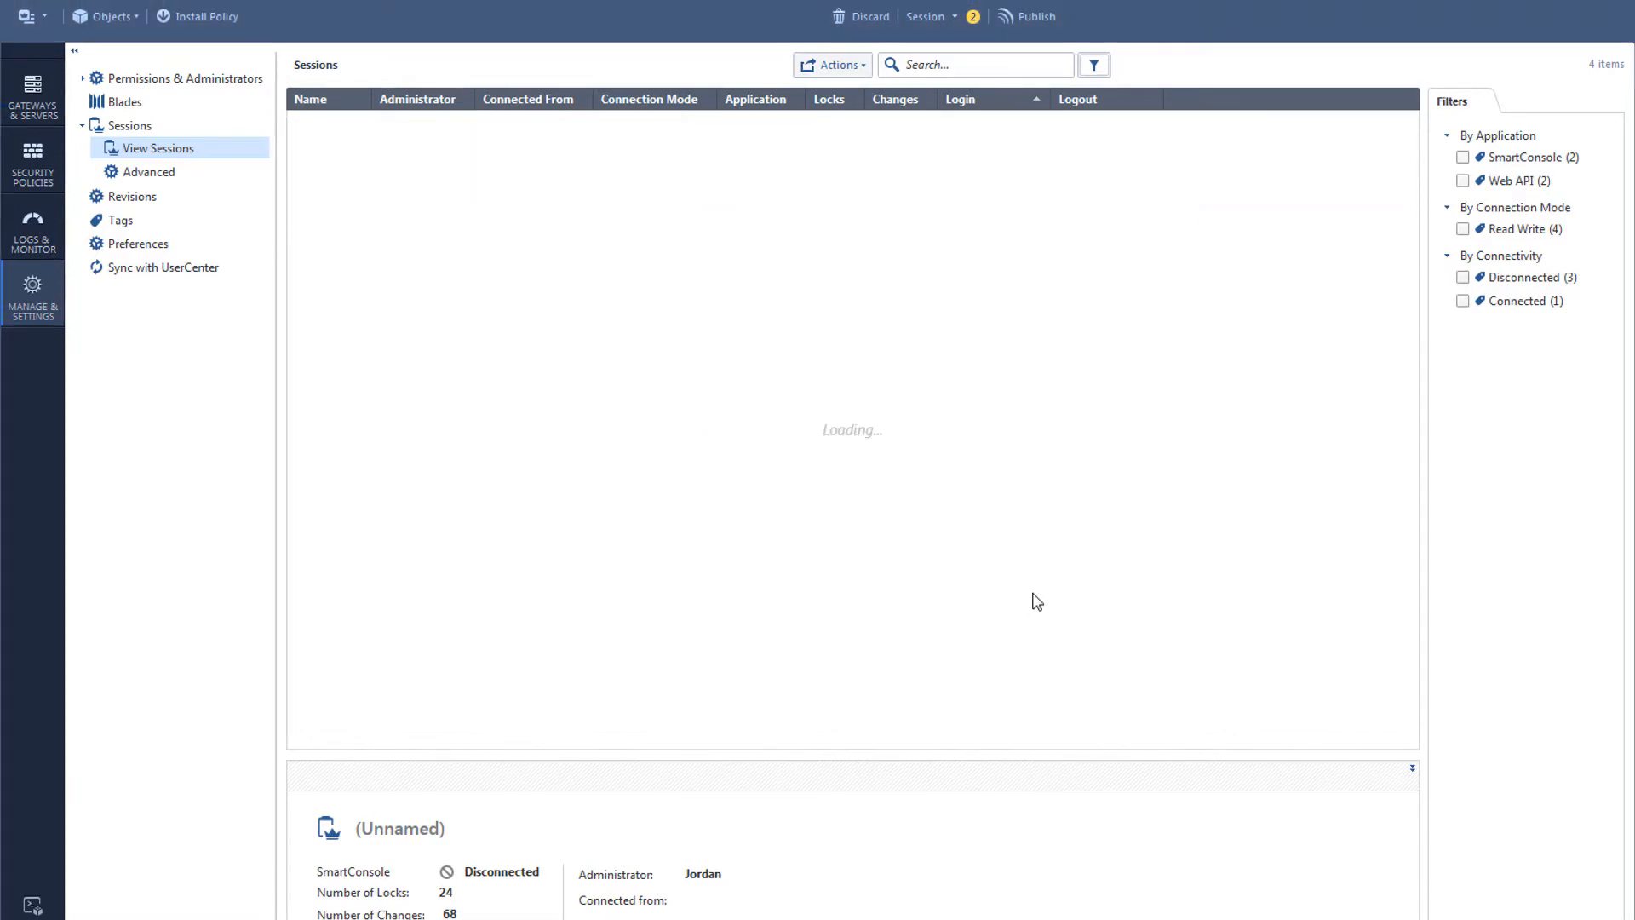
right_click(771, 194)
left_click(863, 287)
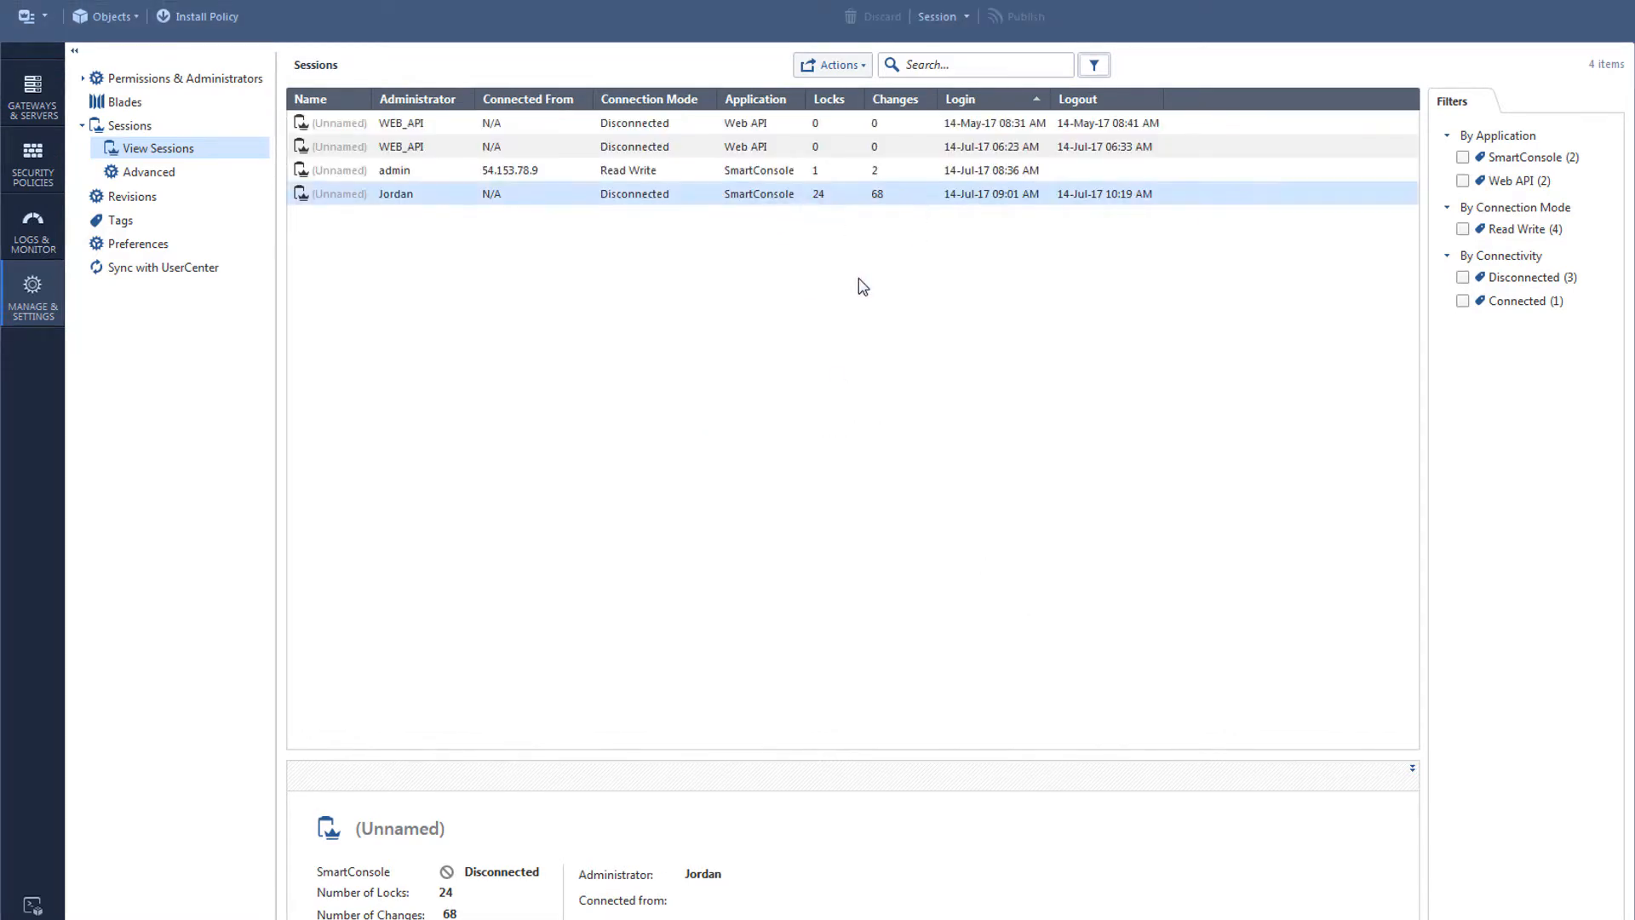
left_click(1015, 601)
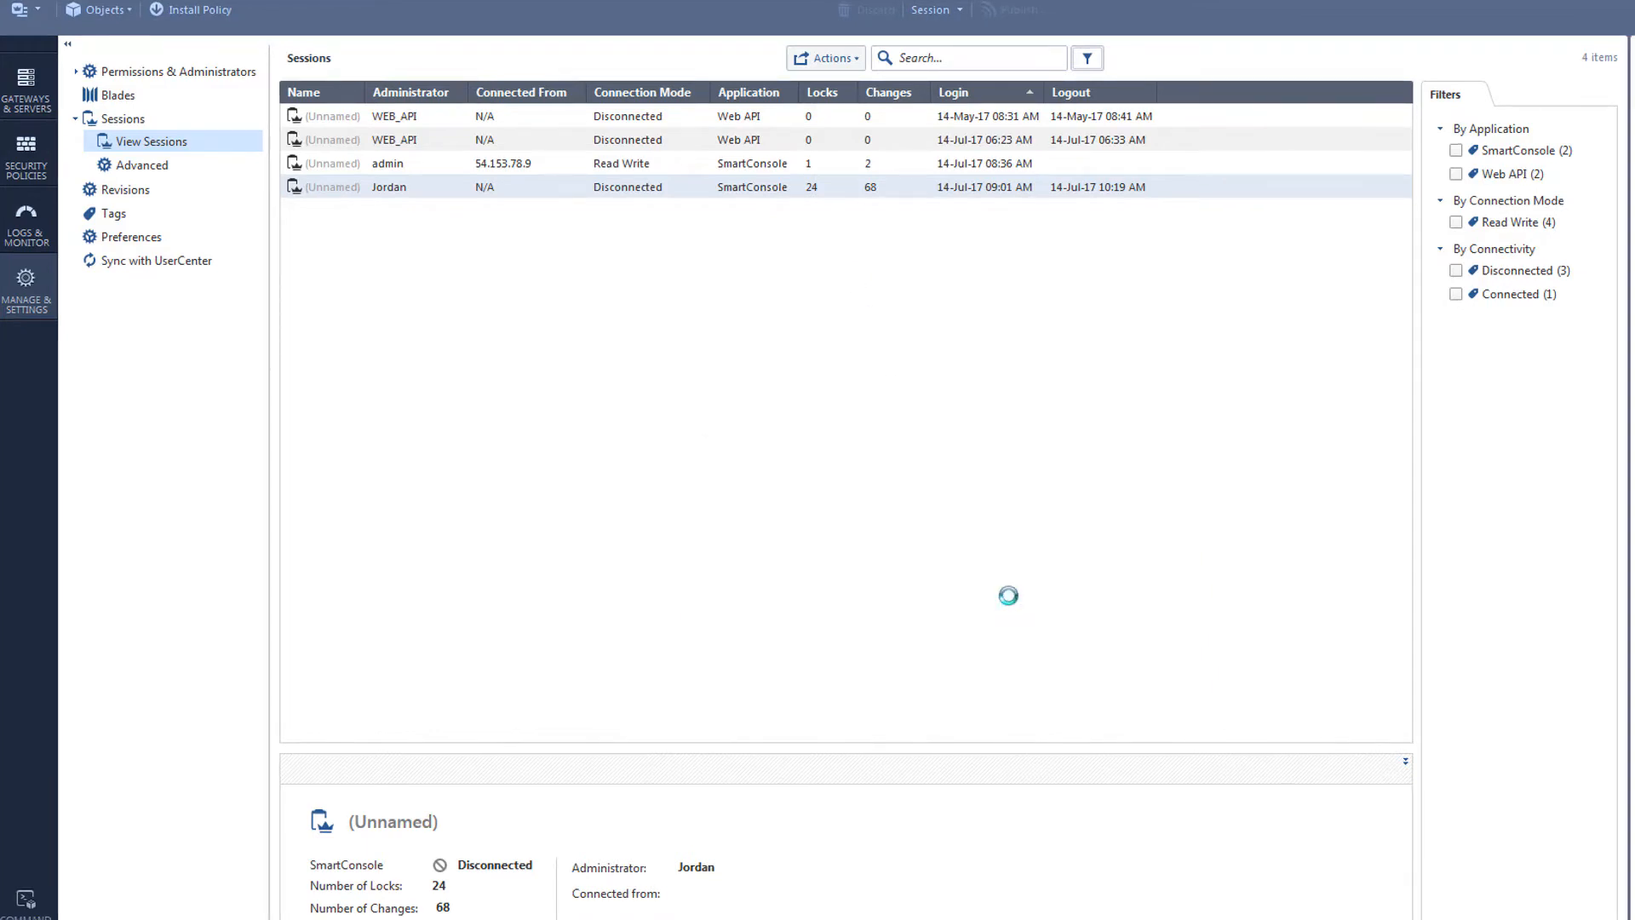
left_click(1098, 602)
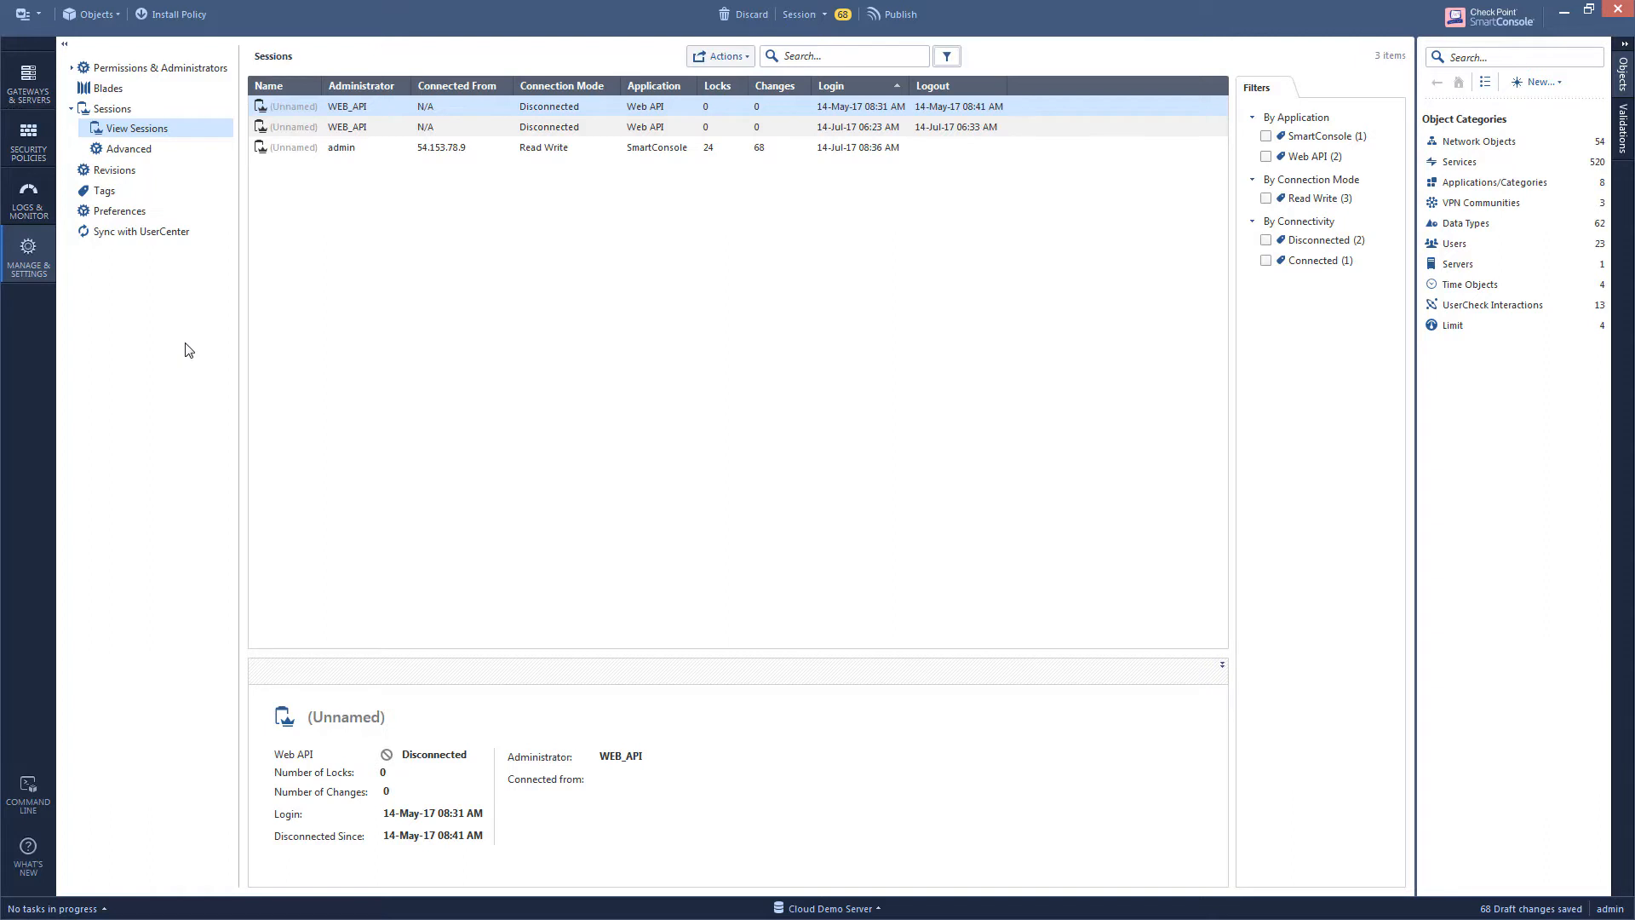
- Enable the Session pane in the preferences for reviewing all changes before publishing
left_click(137, 220)
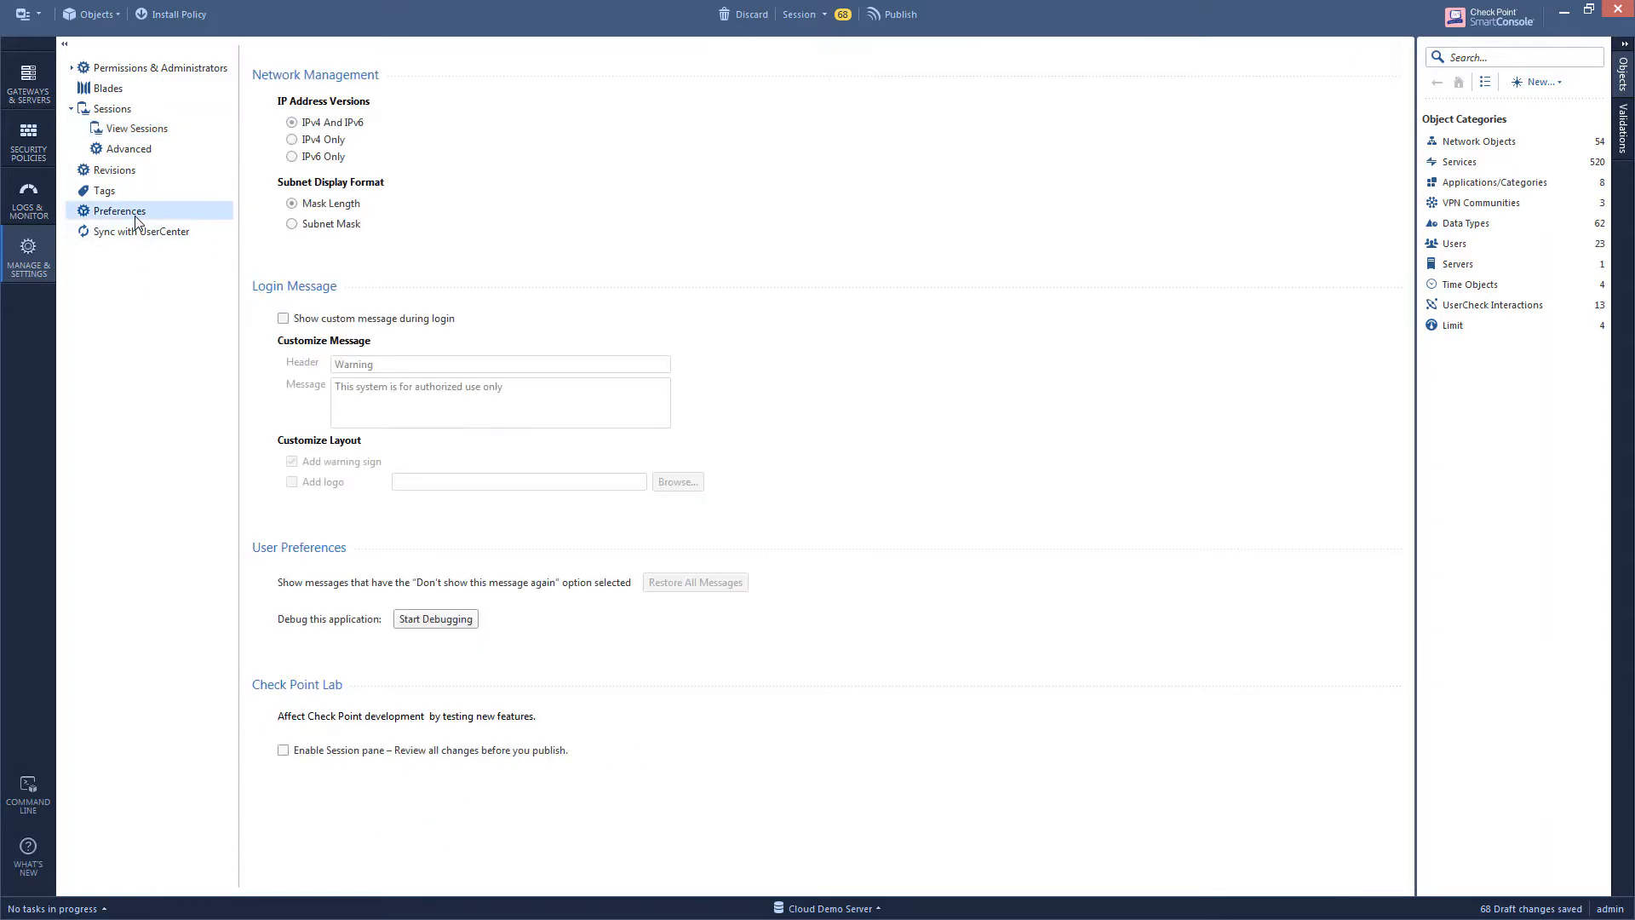
left_click(284, 751)
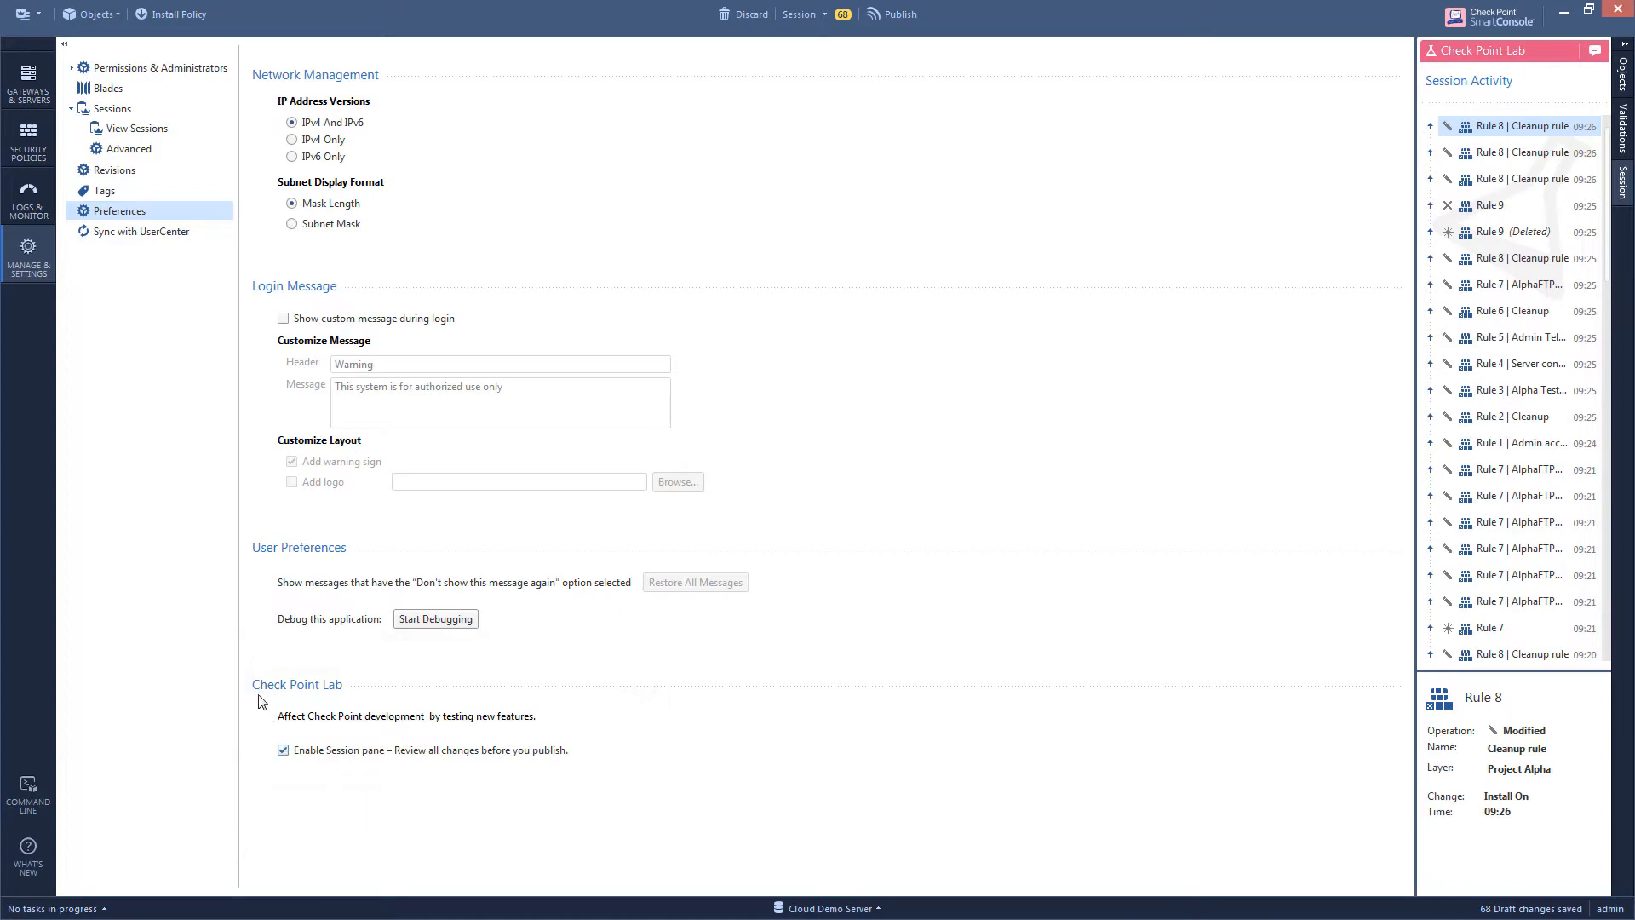
- Return to the security policies and open the Manage policies and layers window
left_click(31, 155)
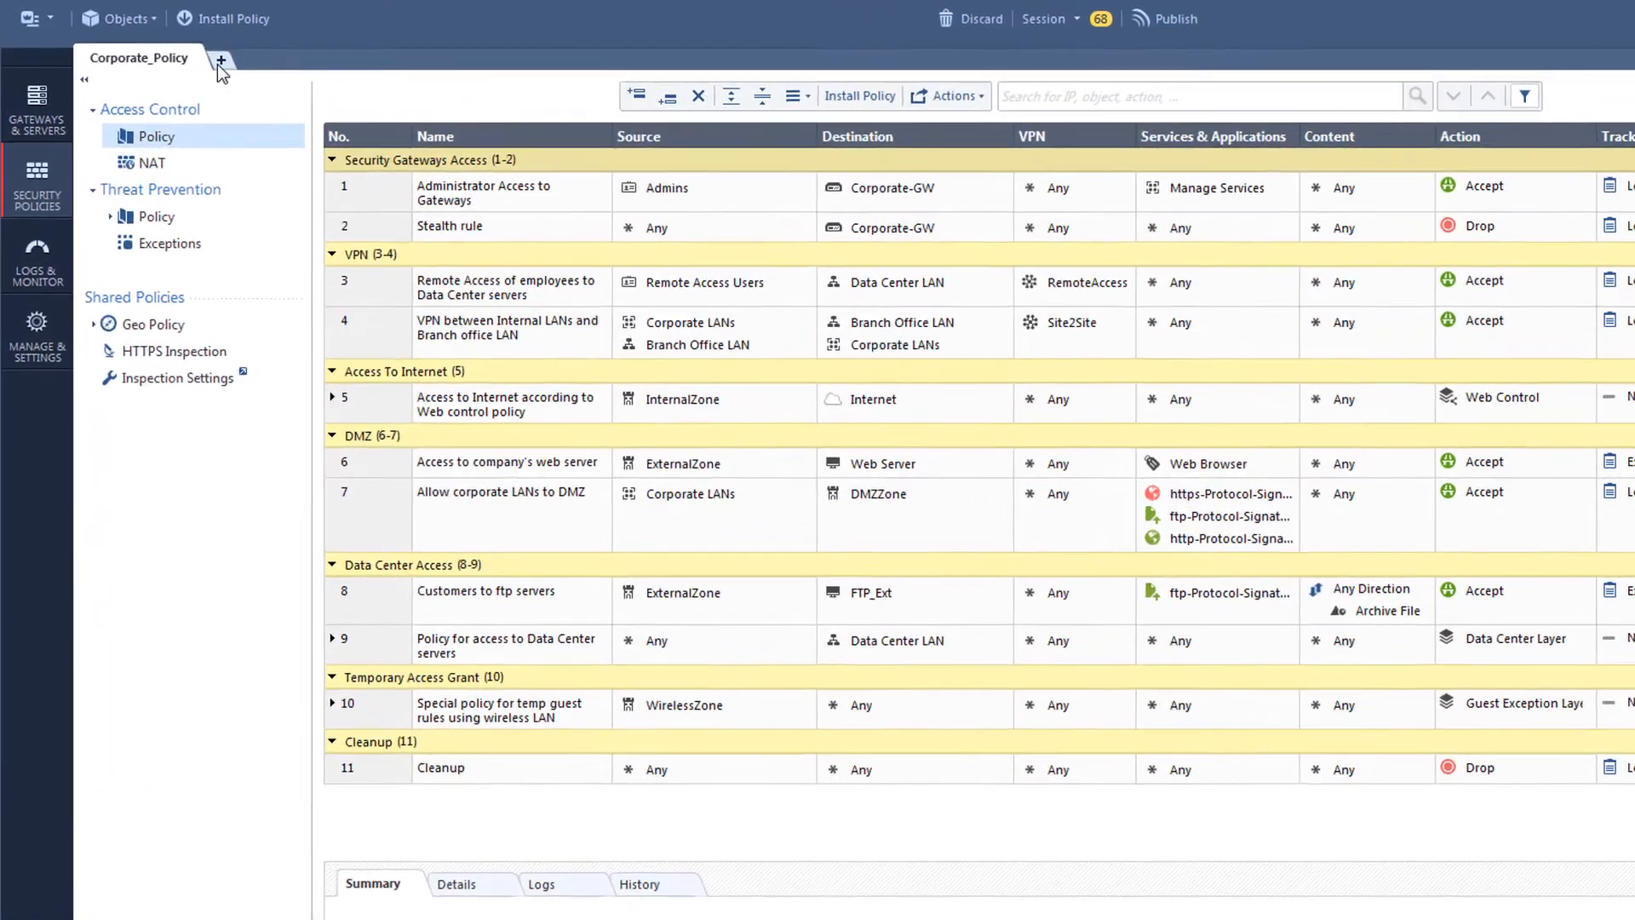
left_click(169, 46)
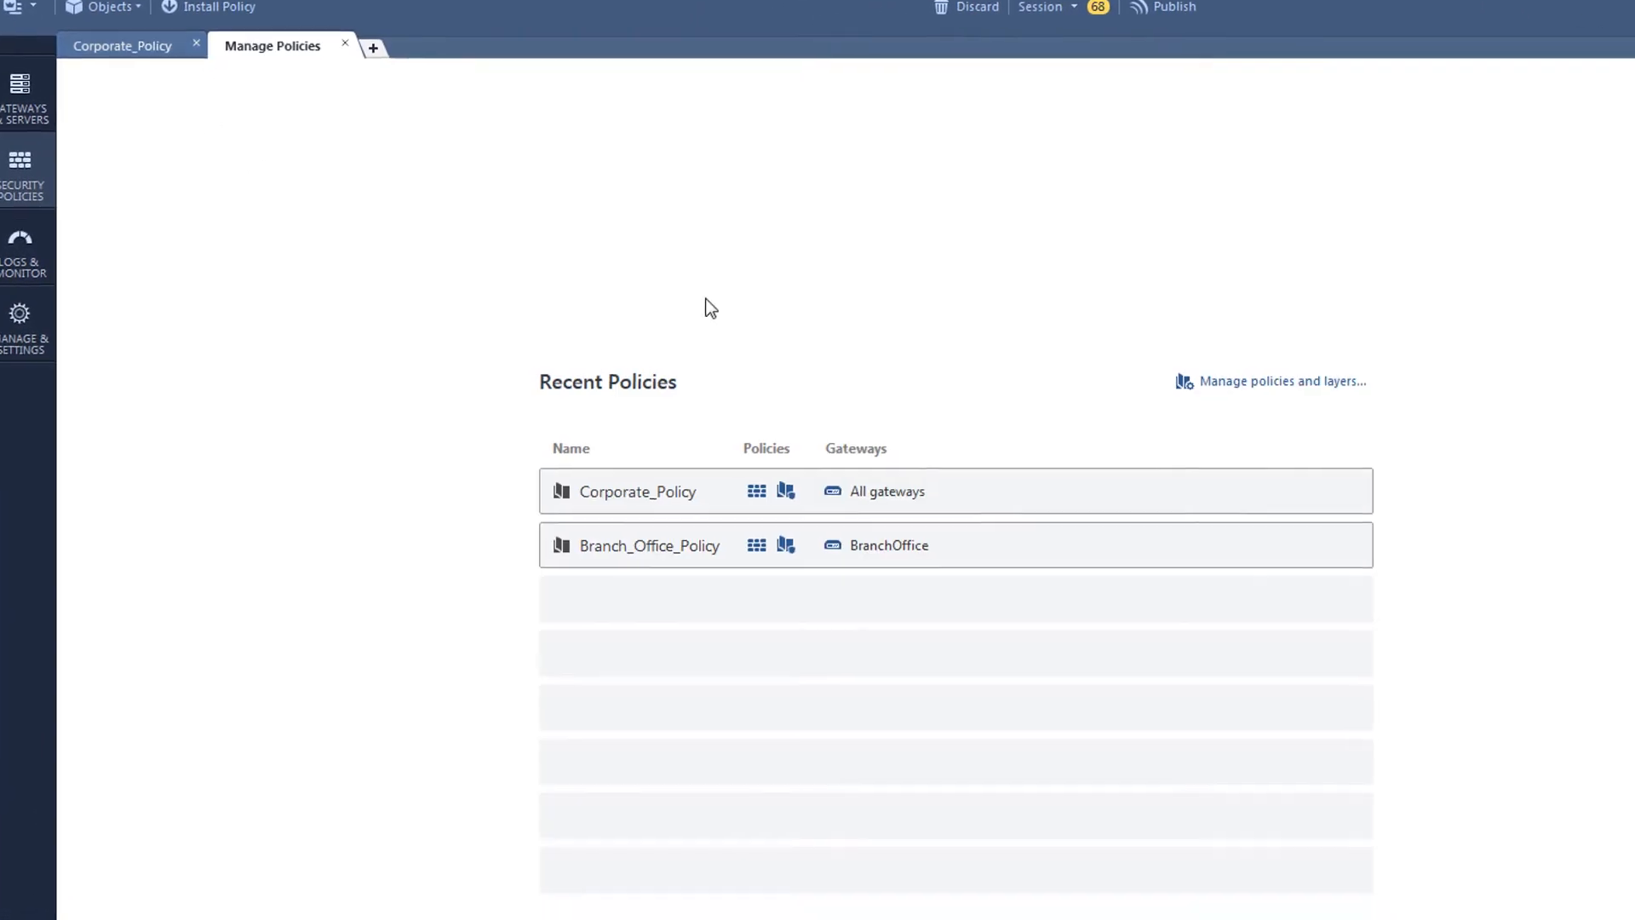
left_click(1265, 395)
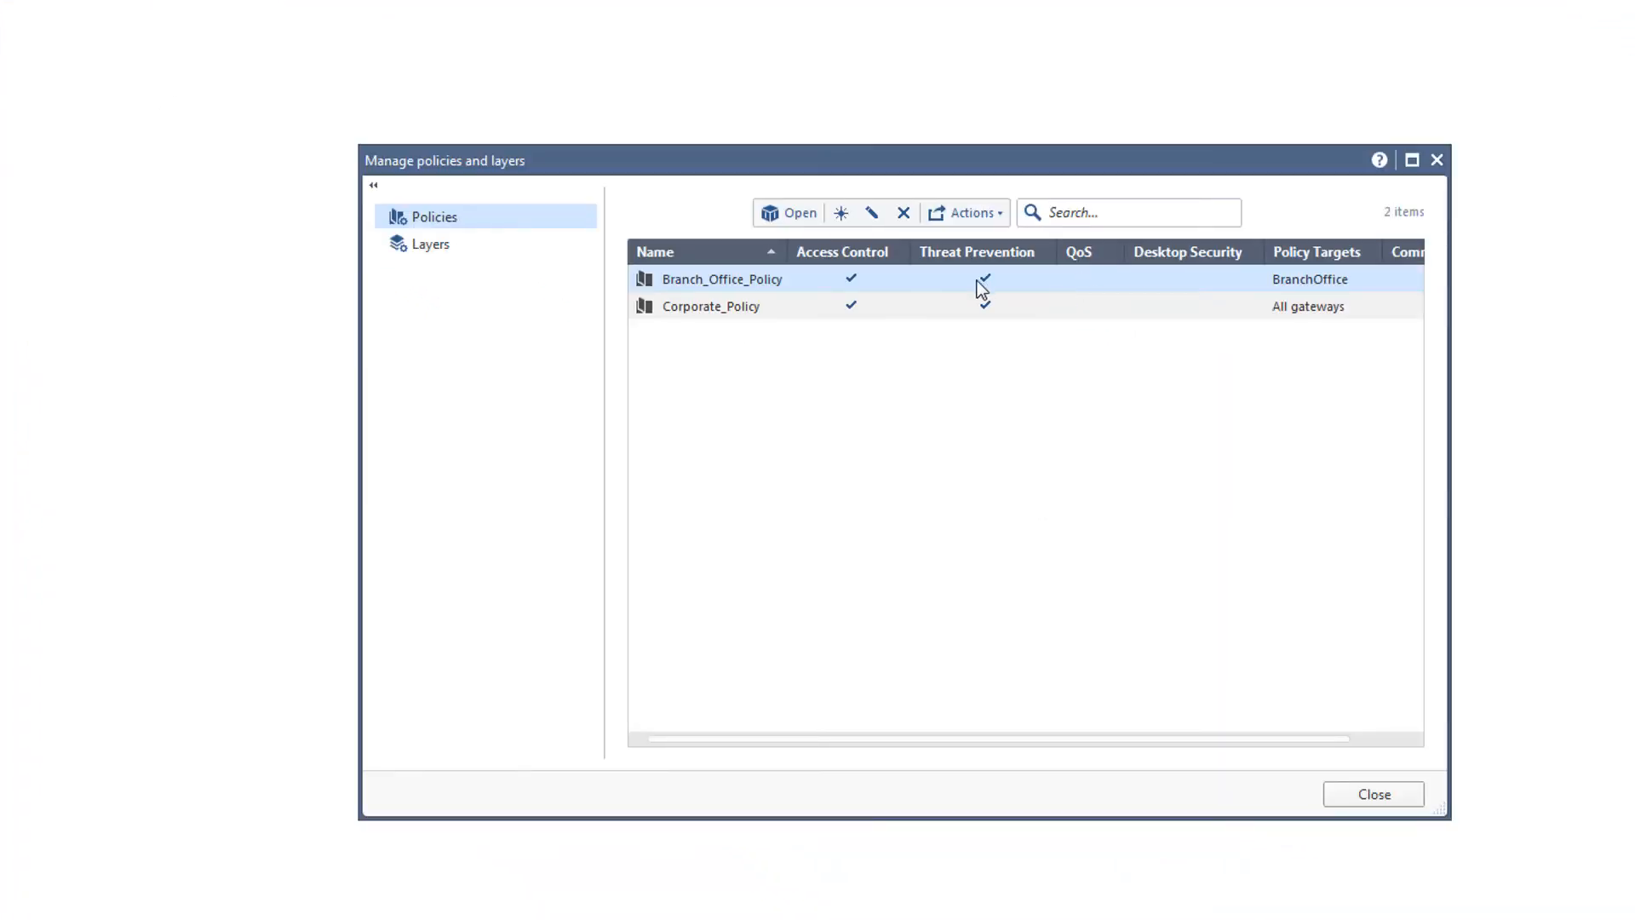
- Open the Project Alpha layer from the list of layers and review its rules alongside the session activity
left_click(468, 251)
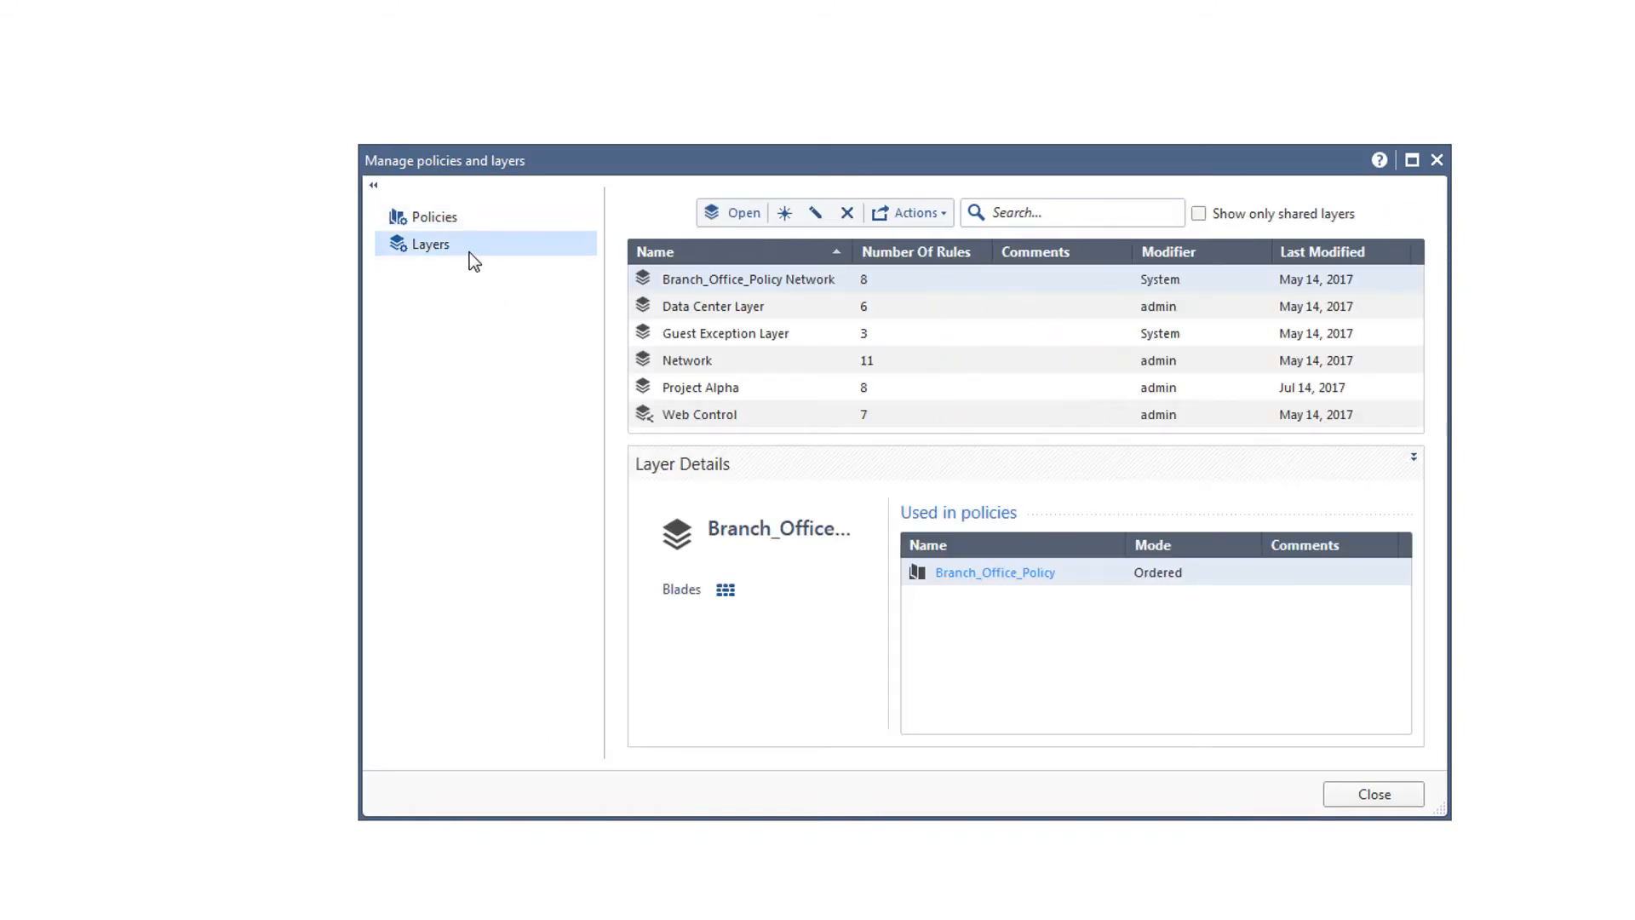
left_click(715, 390)
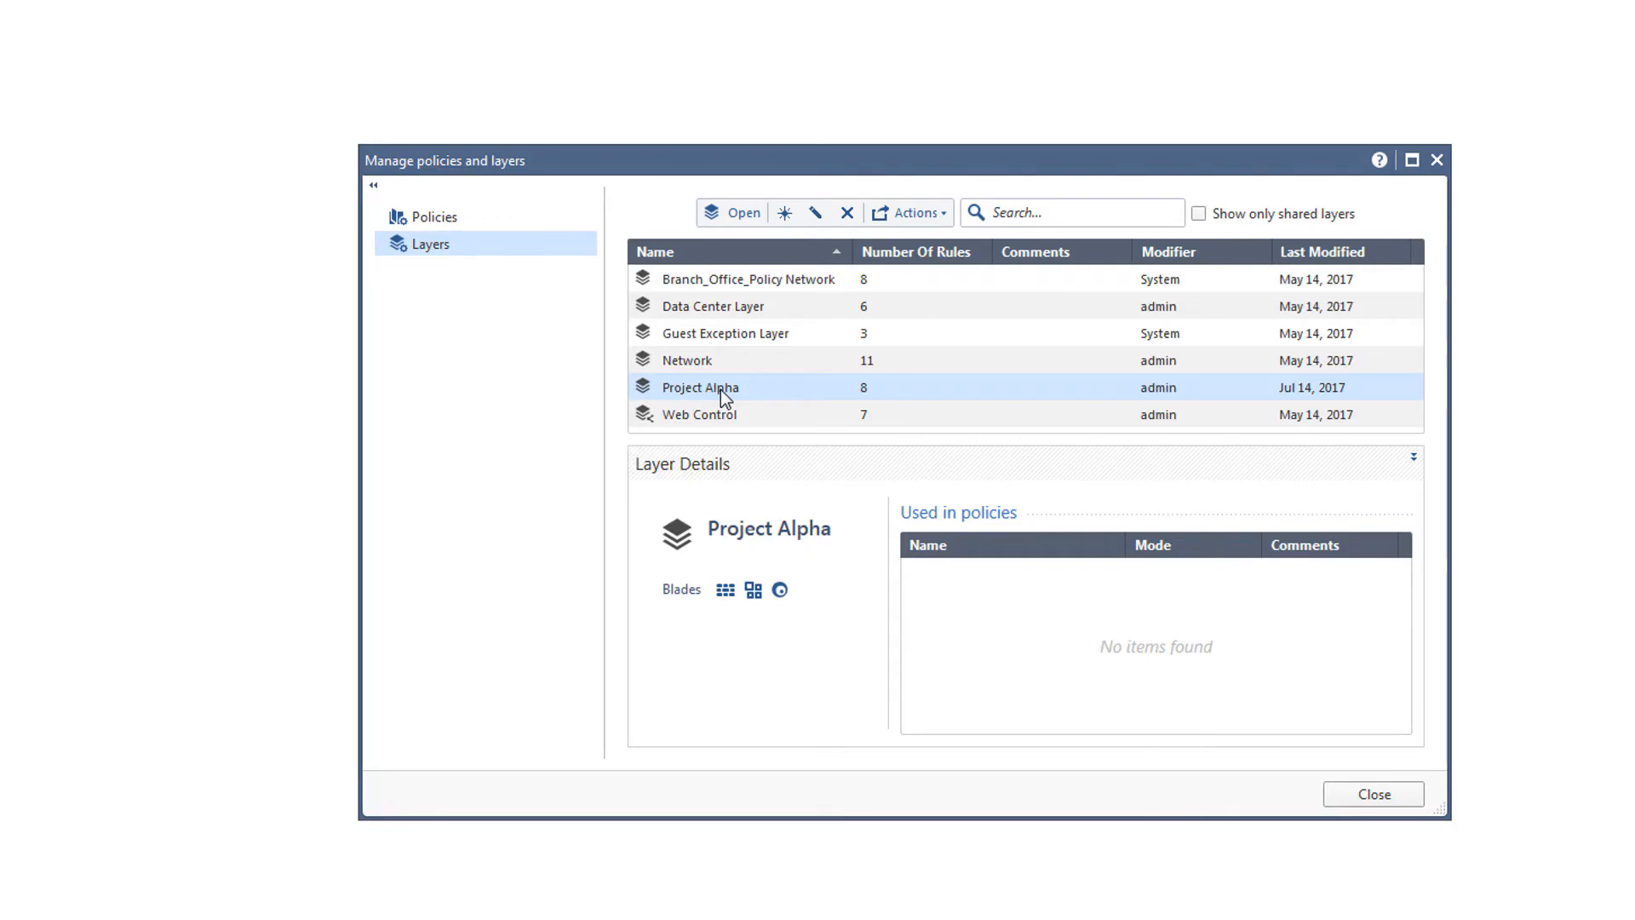
double_click(720, 390)
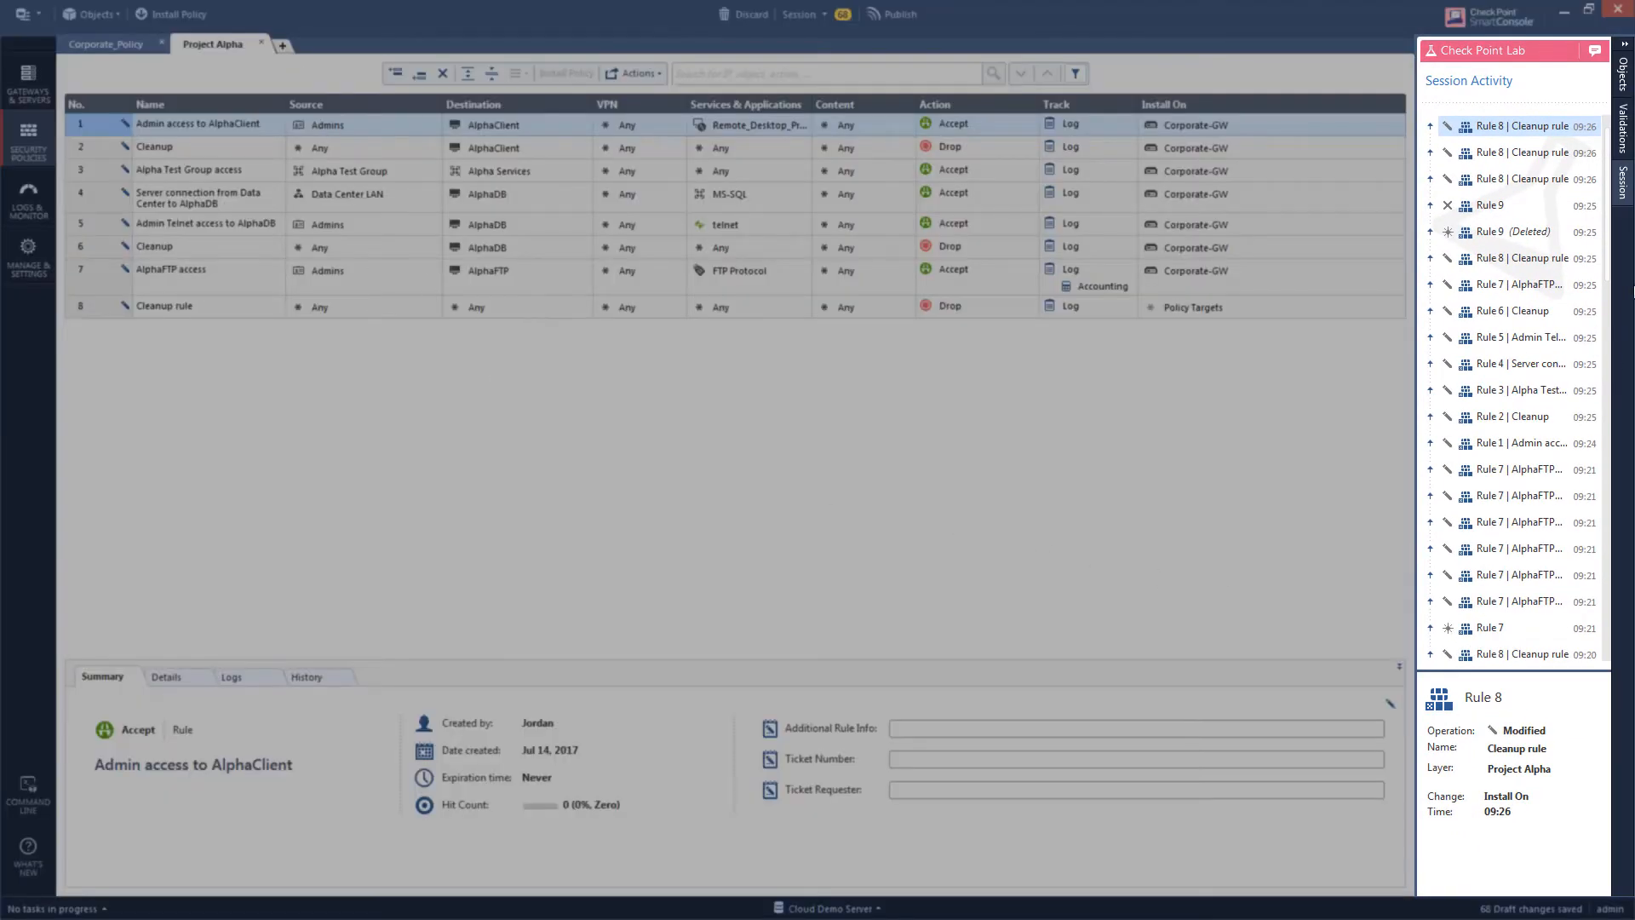
mouse_move(1607, 261)
left_mouse_down()
mouse_move(1633, 630)
mouse_move(1622, 237)
left_mouse_up()
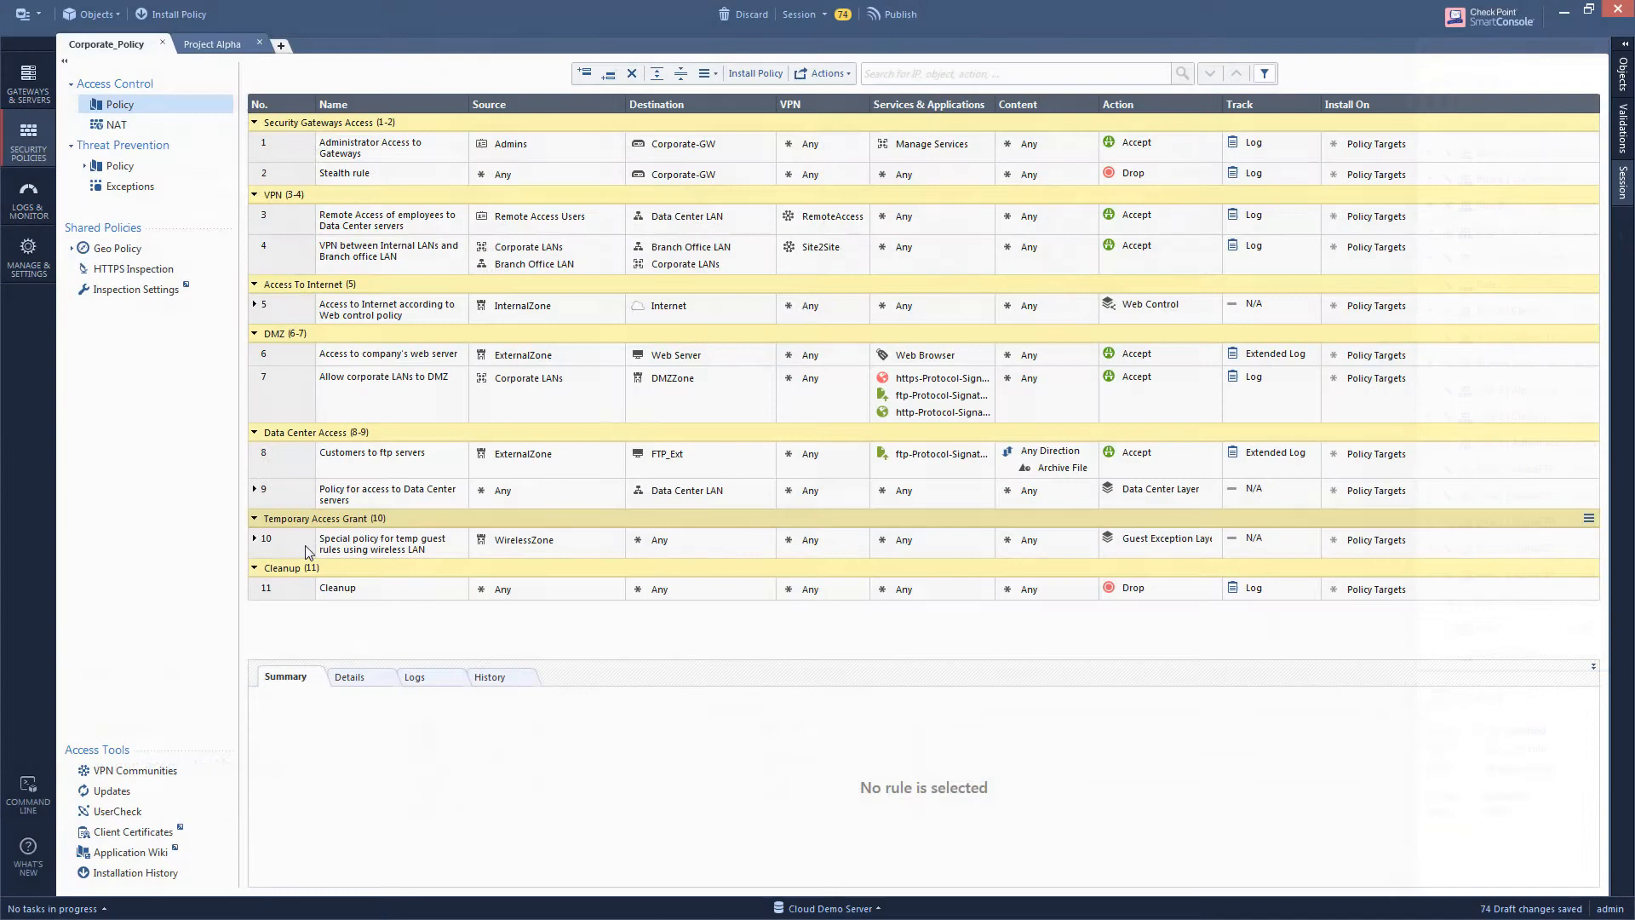
- Add a rule named "Access to Alpha" above the temp guest rule in Corporate_Policy's Temporary Access Grant section, with AlphaZone as destination
left_click(308, 550)
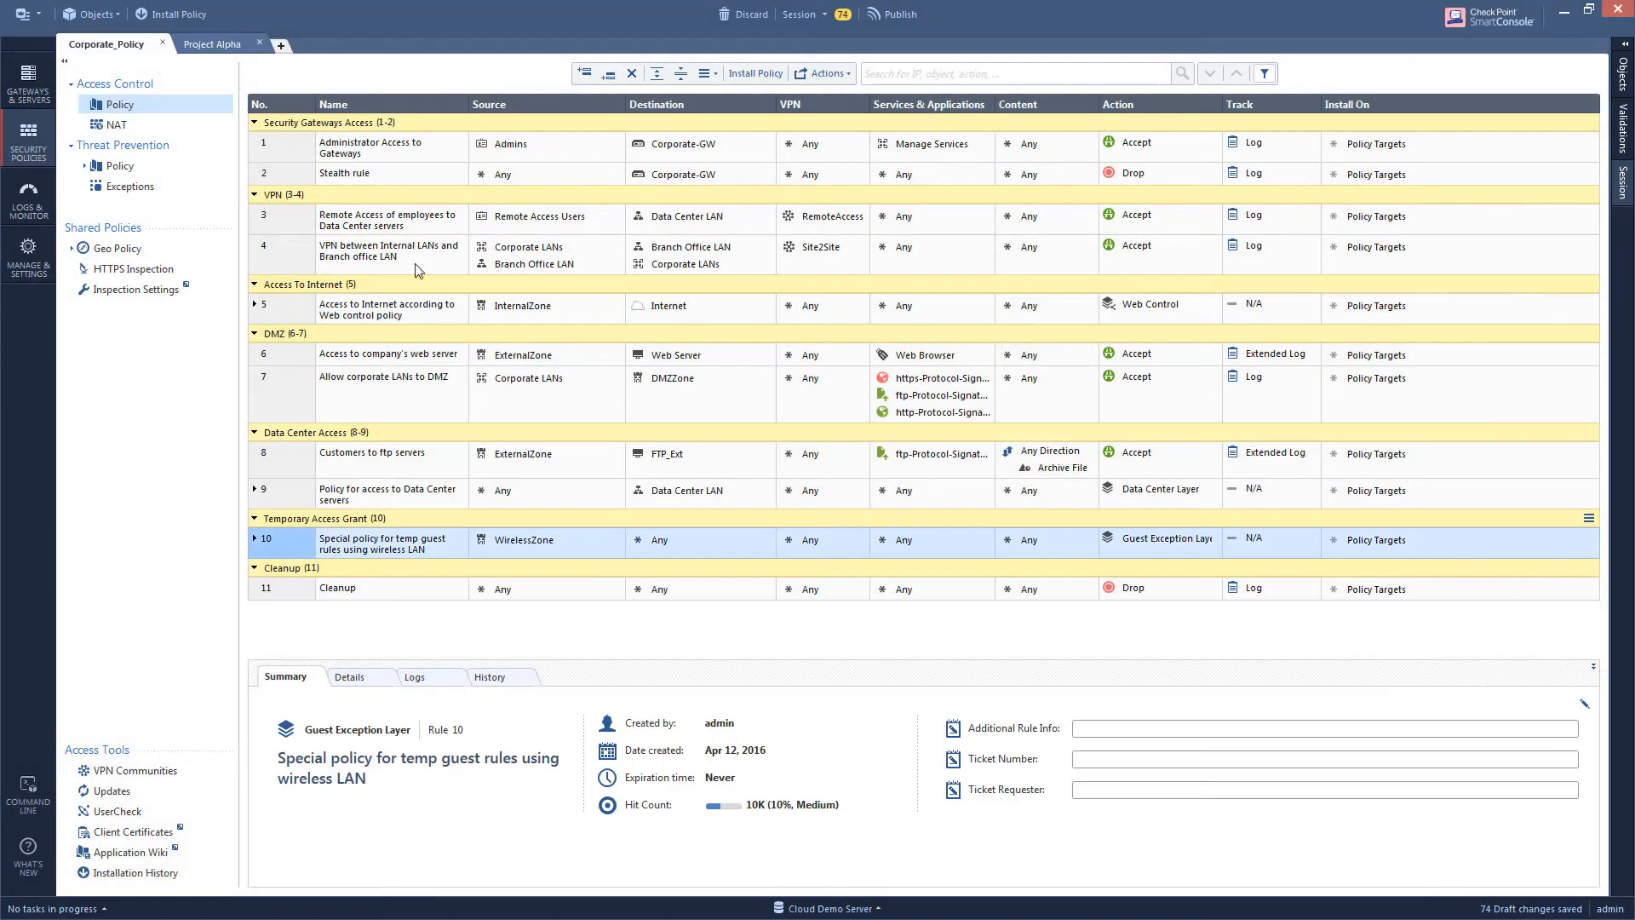
left_click(595, 77)
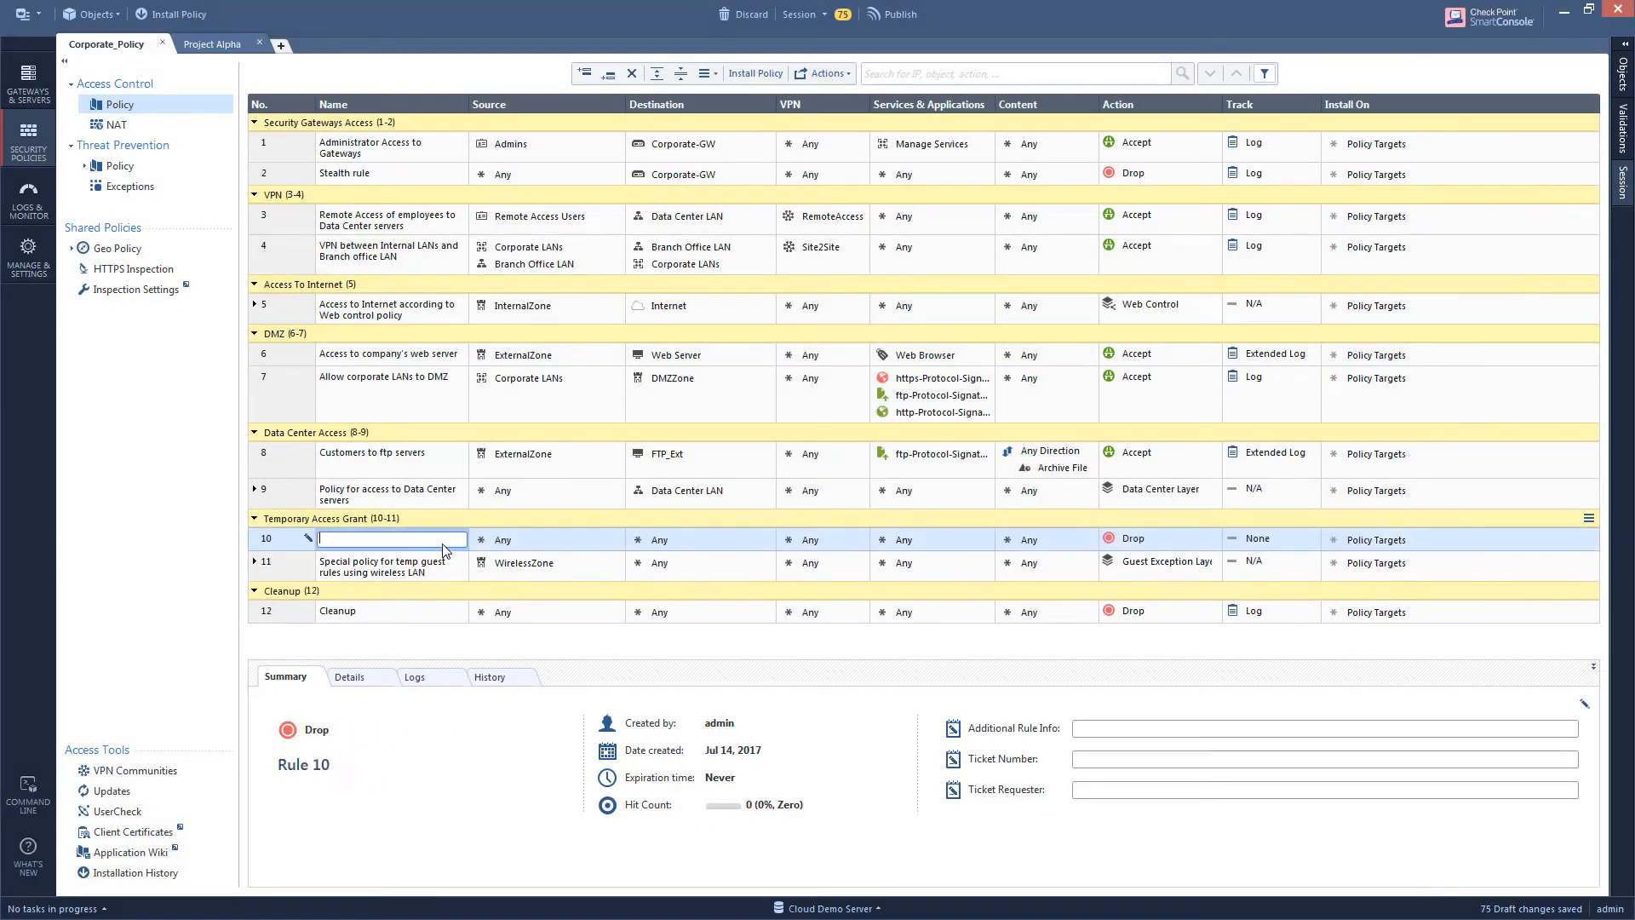
type("Access to Alpha")
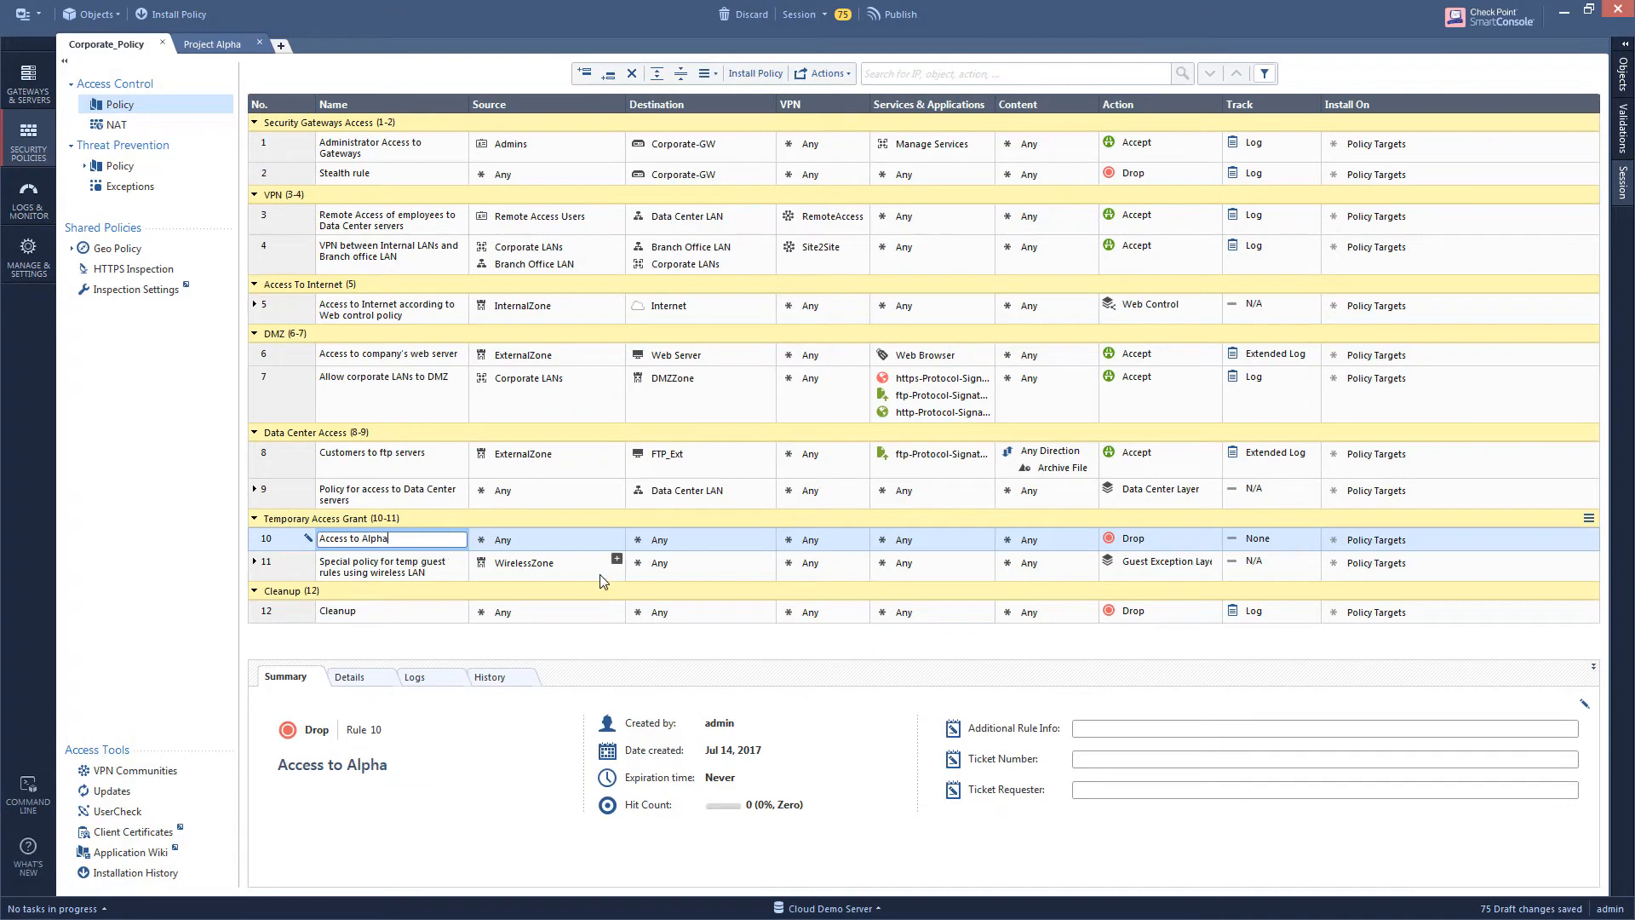
left_click(723, 540)
type("A")
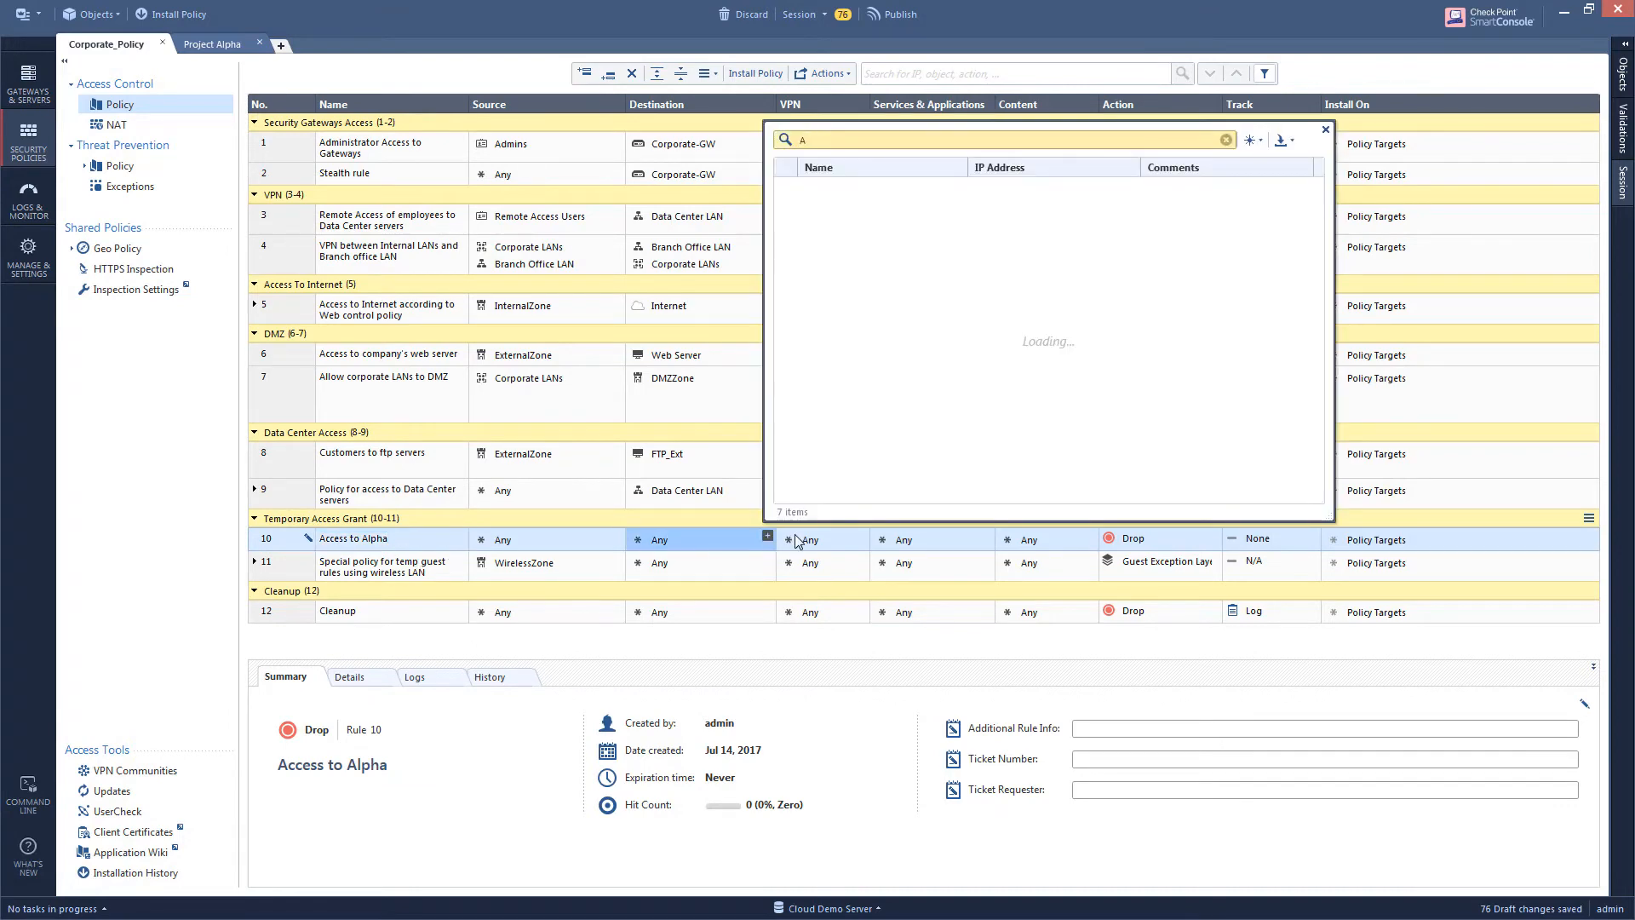
type("lphaZo")
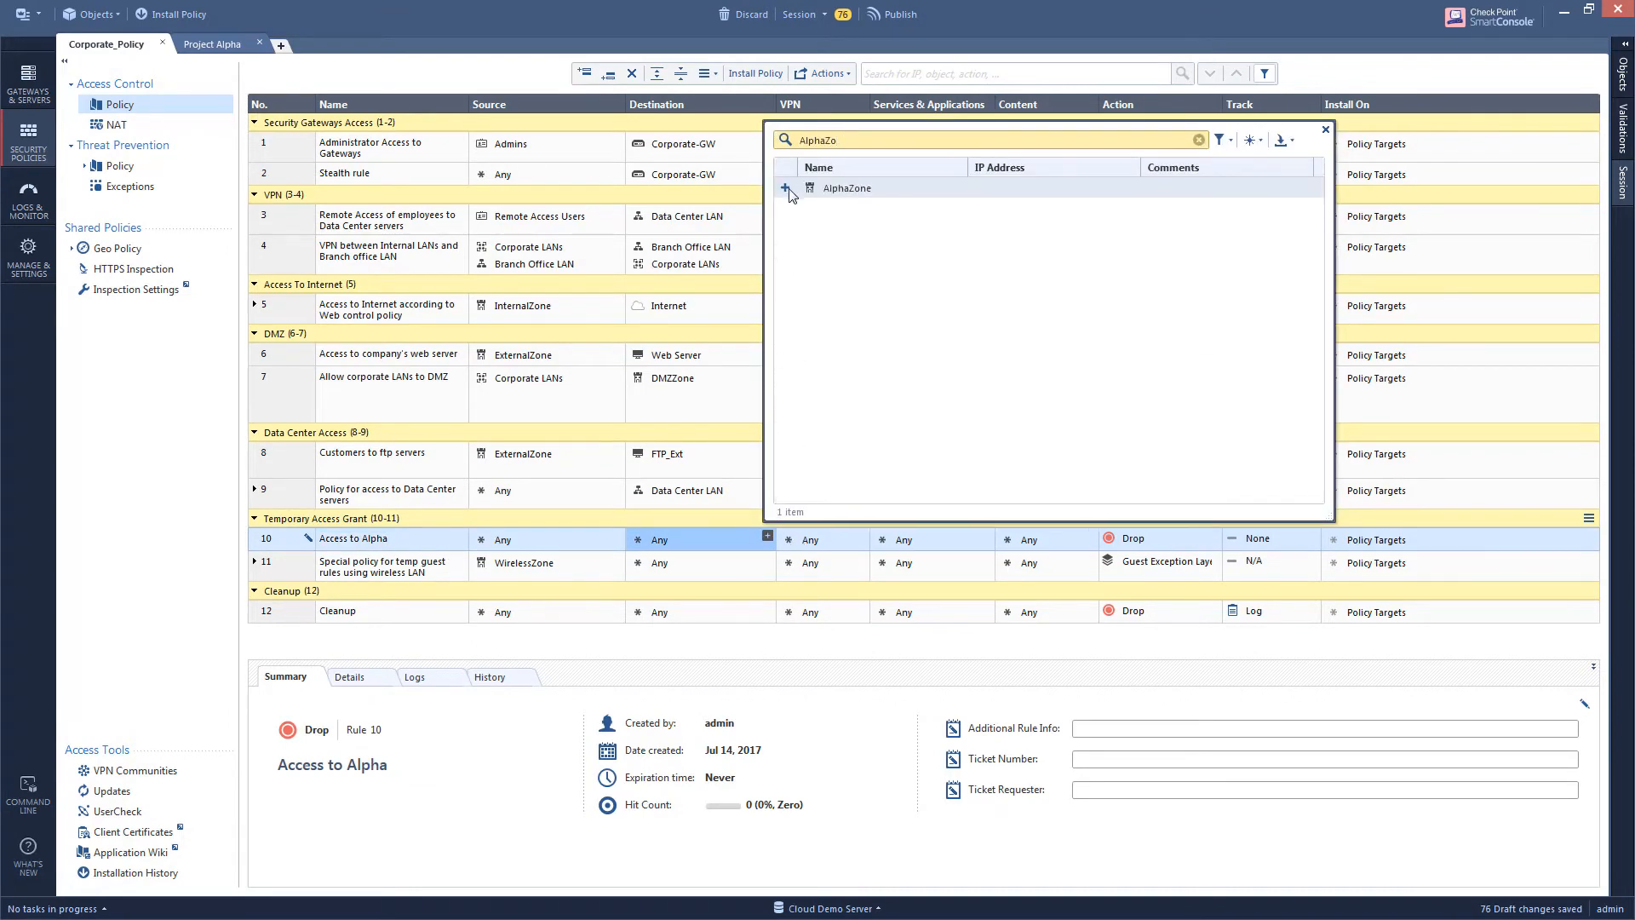
left_click(785, 188)
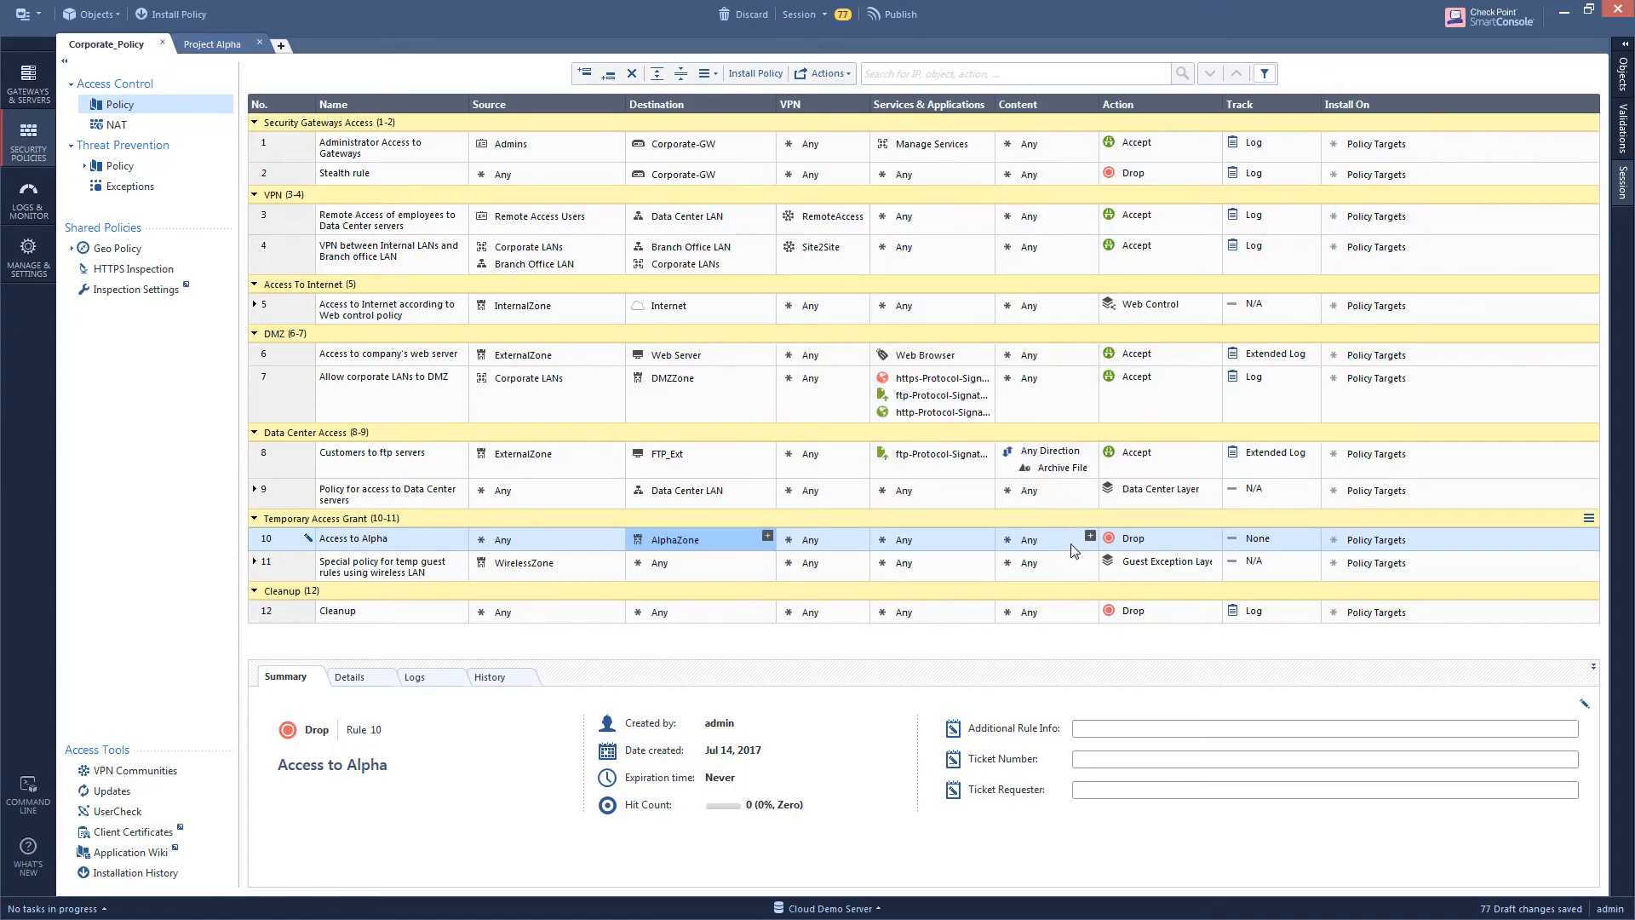
- Set the action of the "Access to Alpha" rule to the Project Alpha inline layer
left_click(1218, 534)
mouse_move(1311, 665)
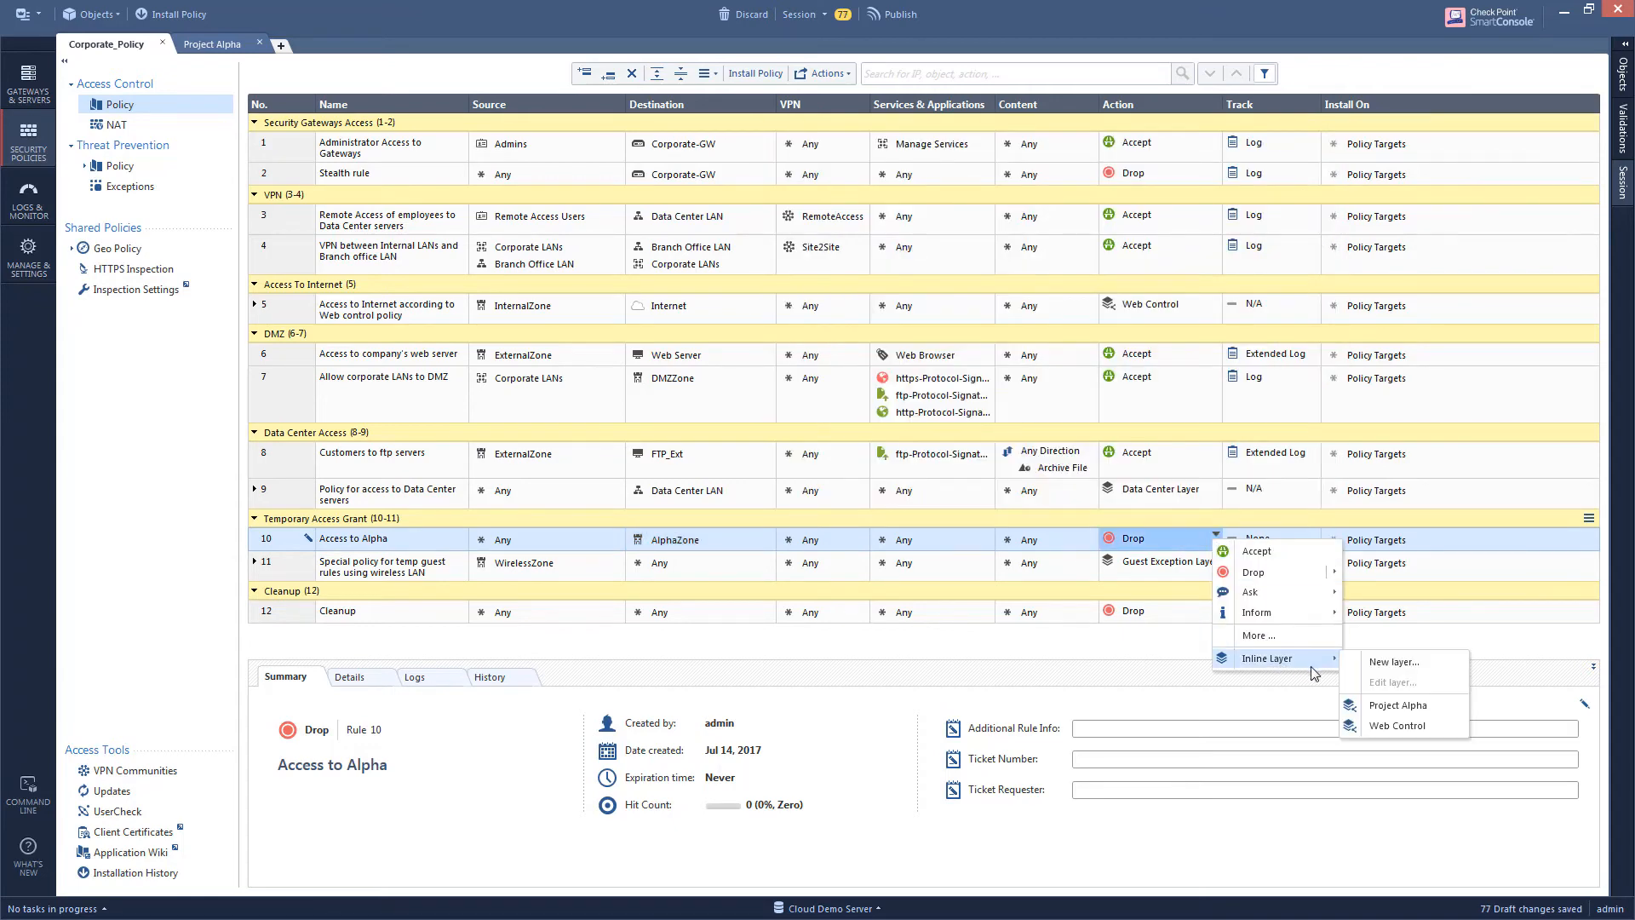
left_click(1404, 707)
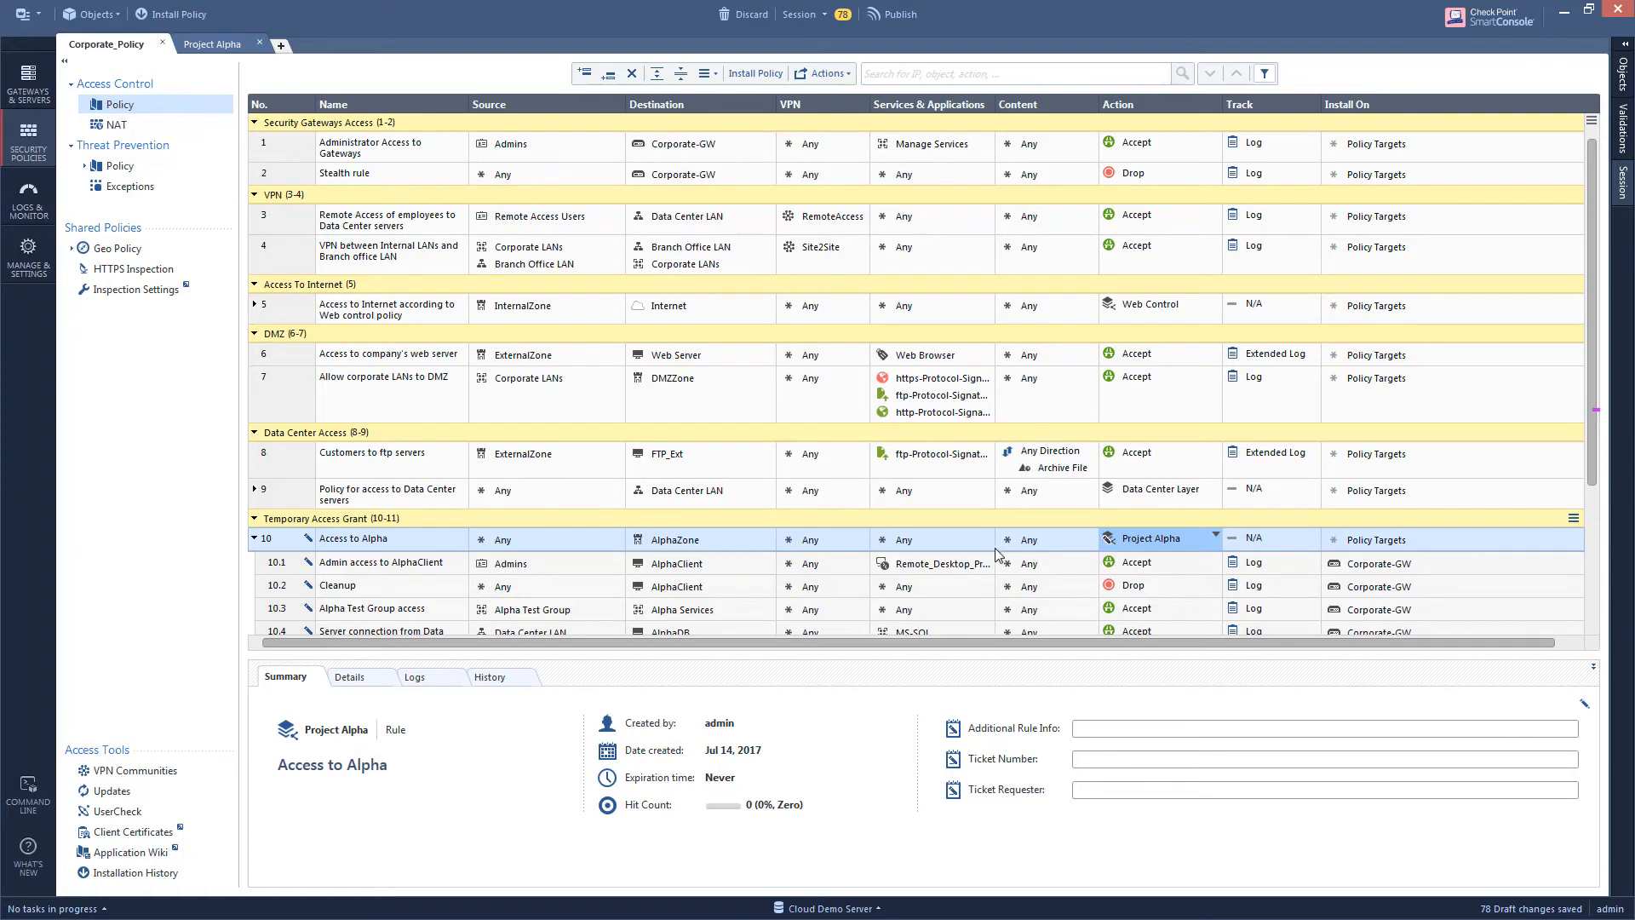
- Check the Project Alpha sub-rules under rule 10 and publish the draft changes with the suggested session name and description
scroll(998, 554, "down", 3)
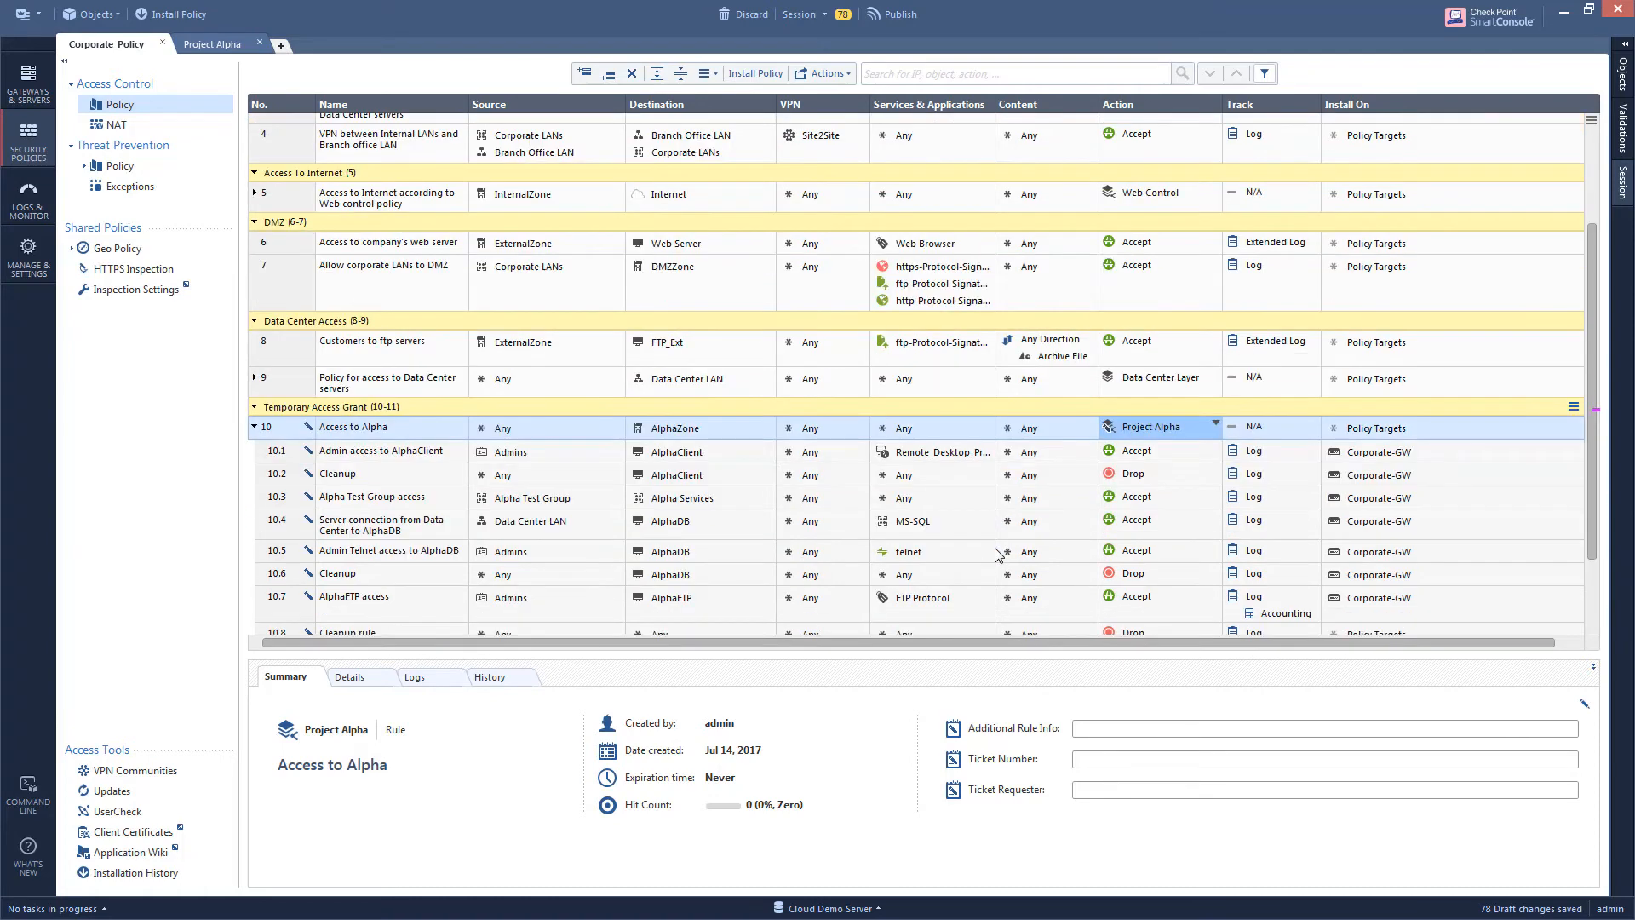
scroll(998, 553, "down", 2)
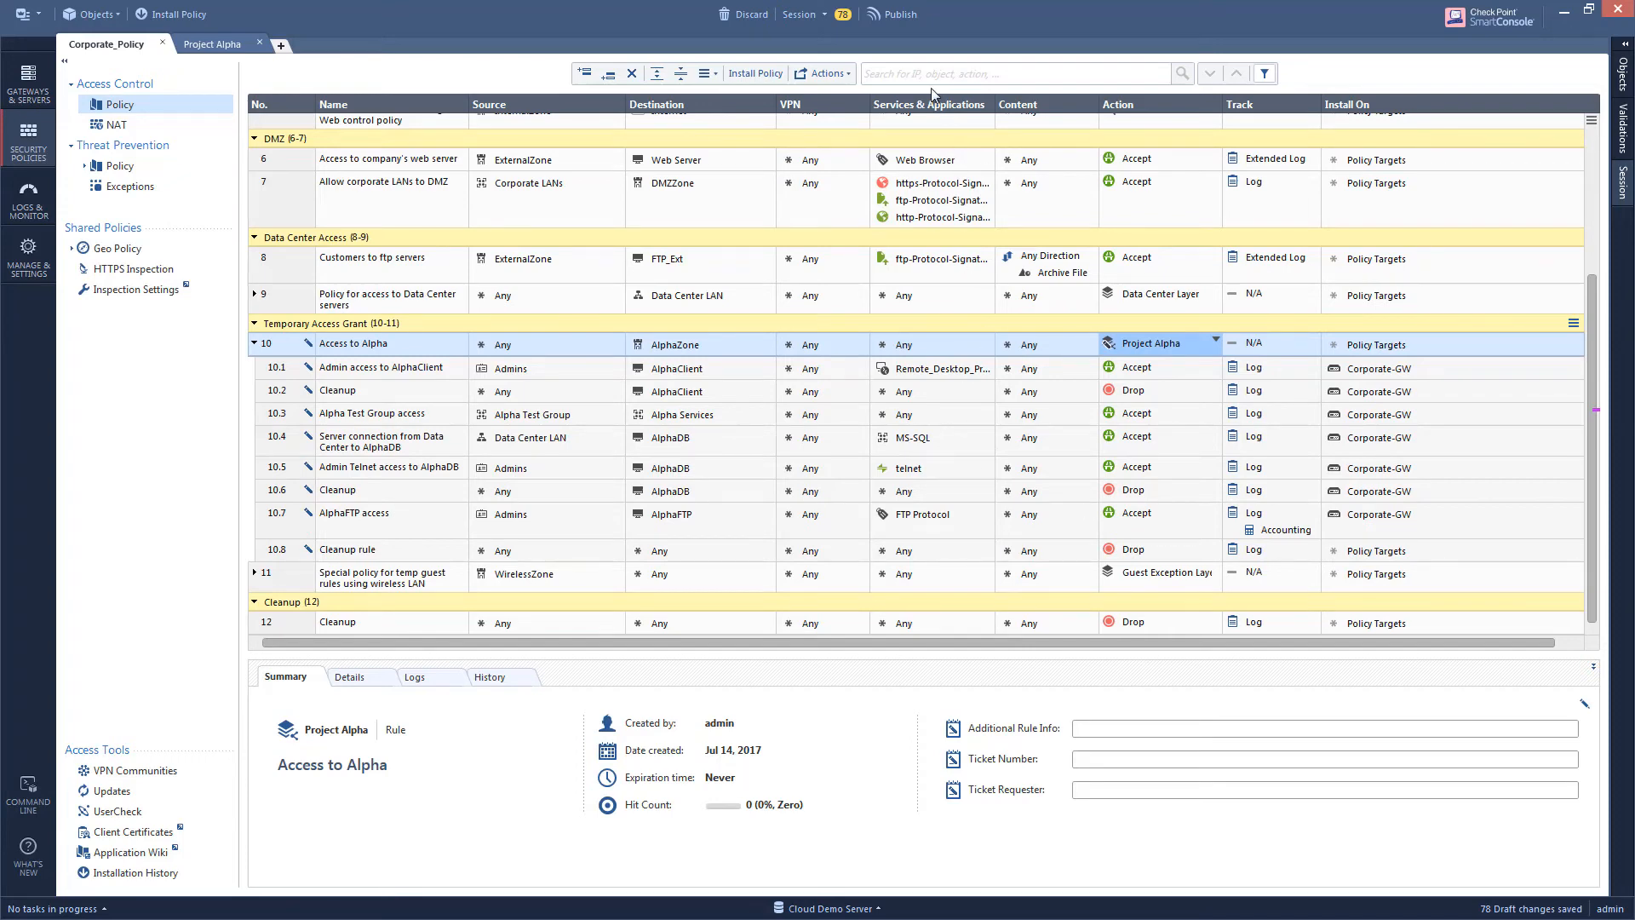
left_click(913, 18)
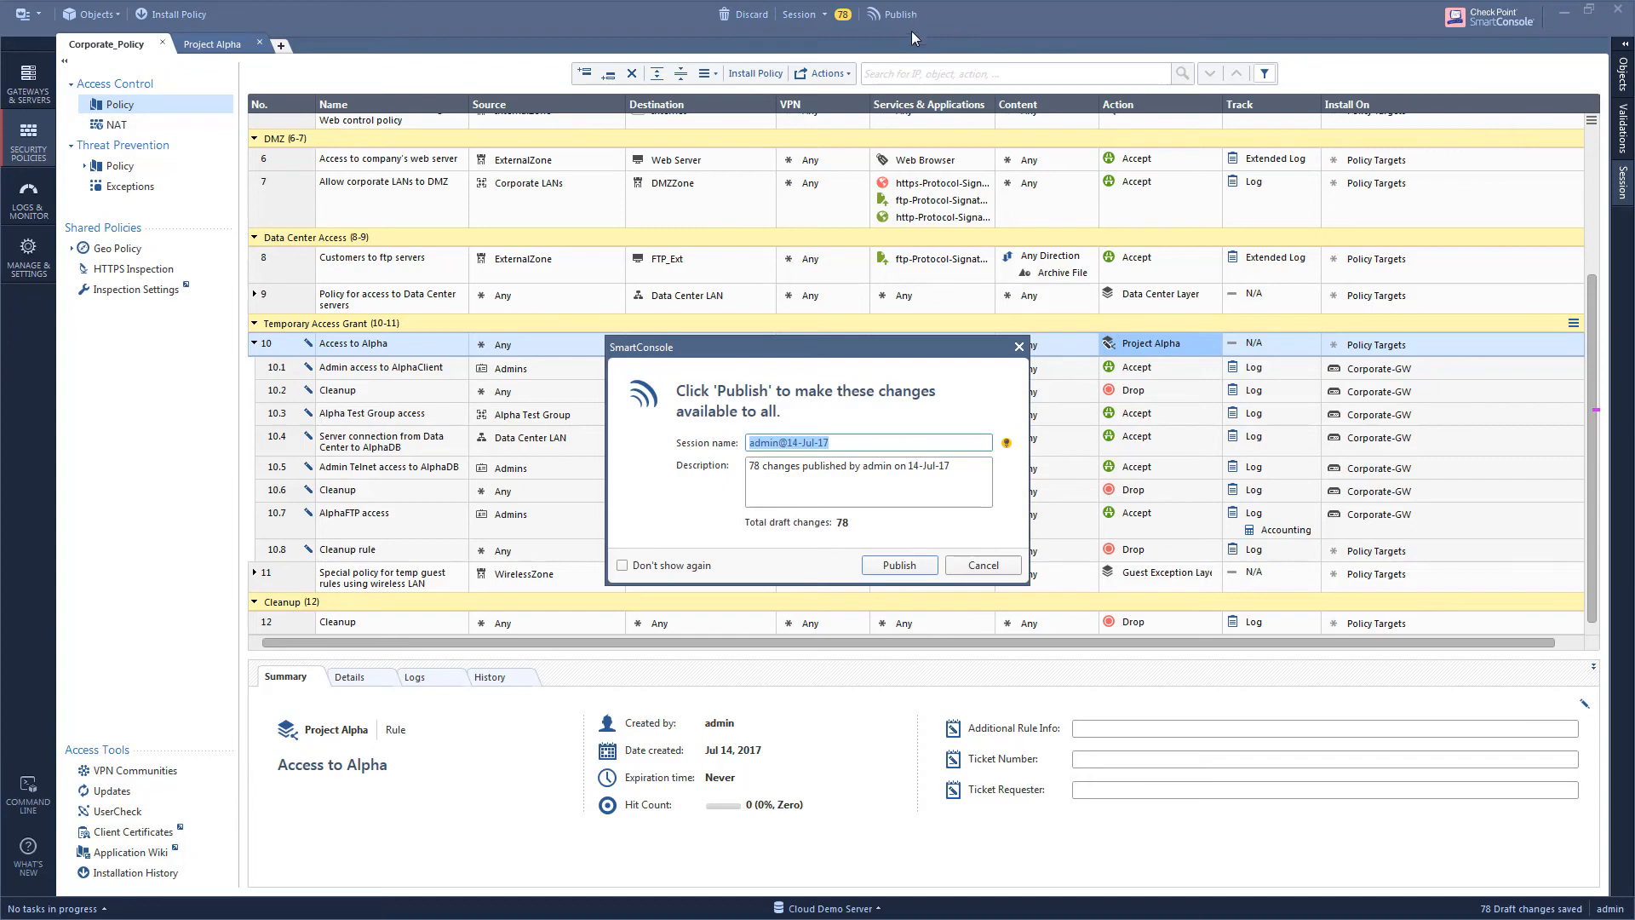
left_click(923, 566)
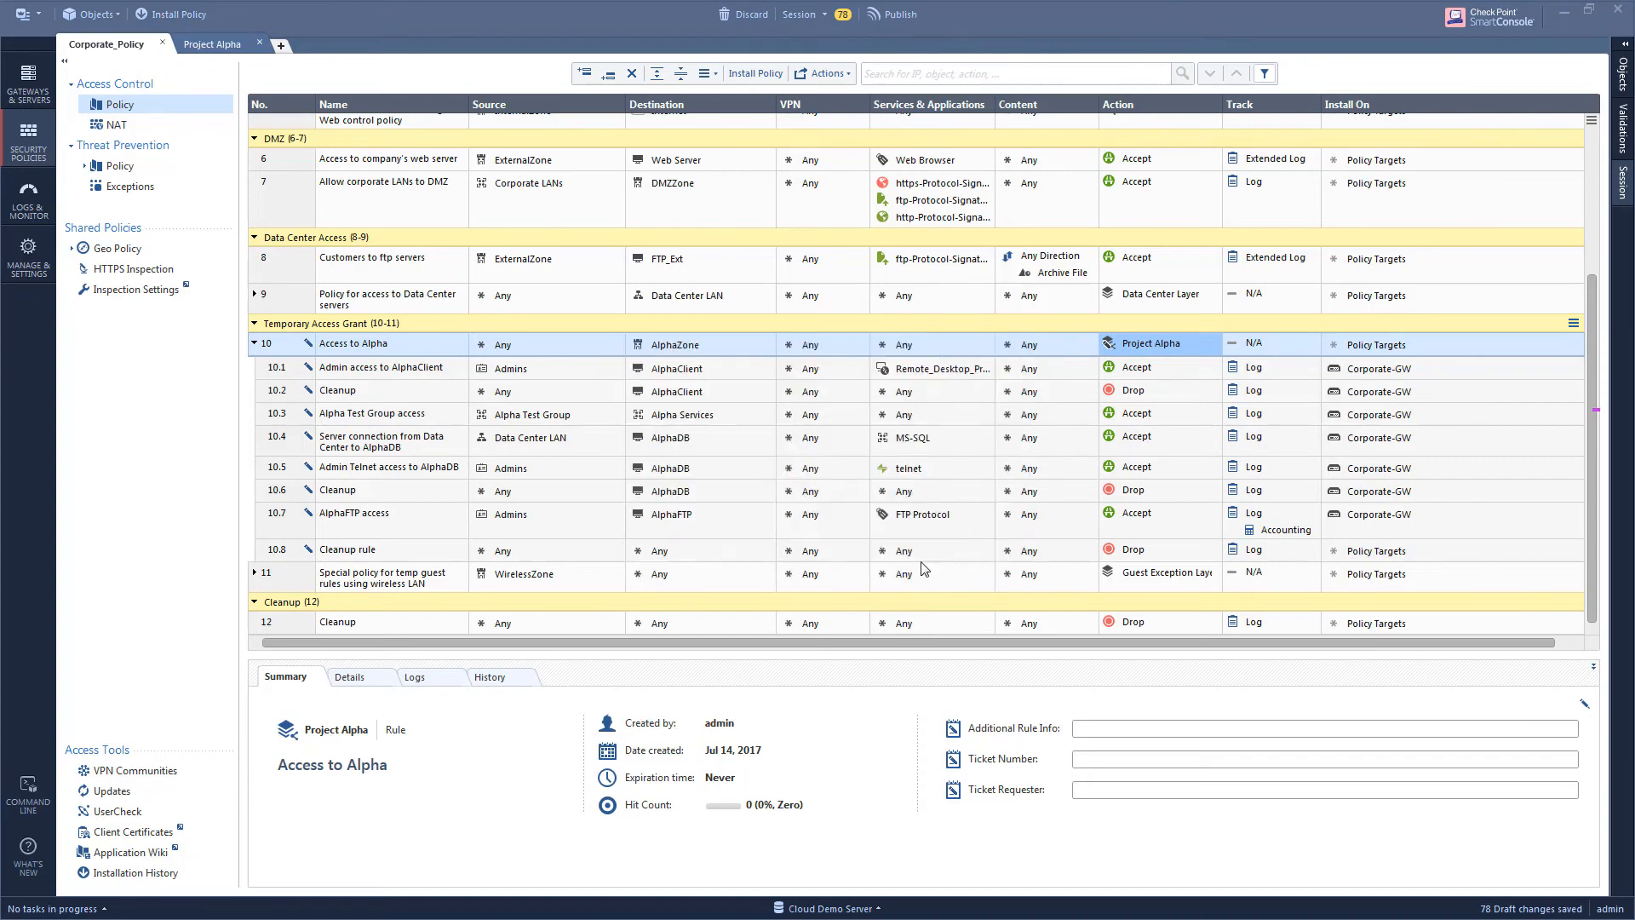